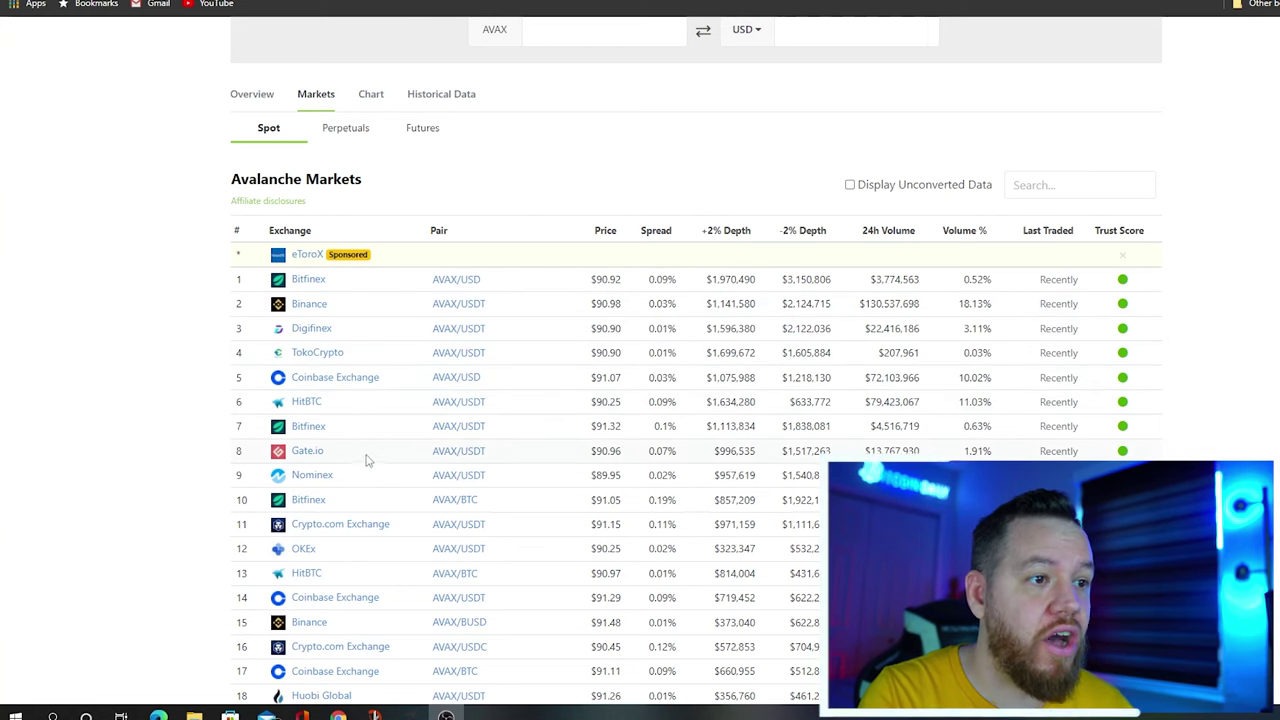
- Look through the Avalanche spot markets list for exchanges that trade AVAX
scroll(366, 460, "down", 2)
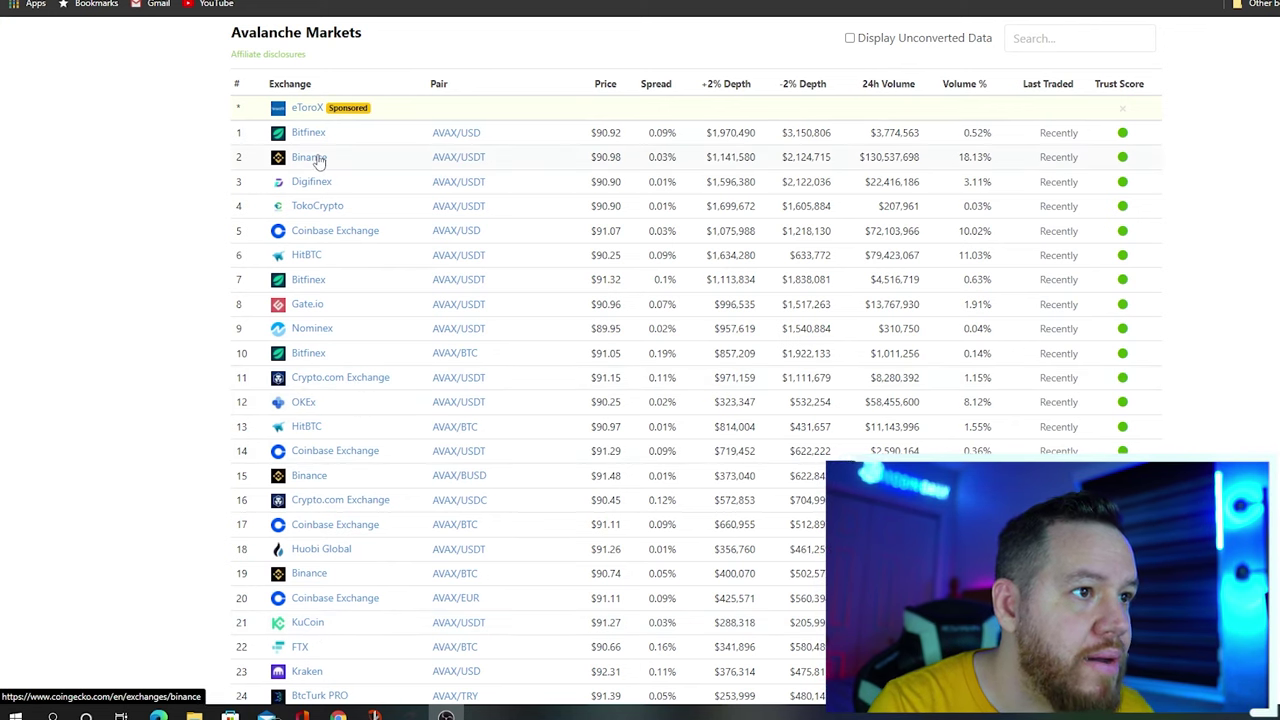
scroll(365, 348, "down", 5)
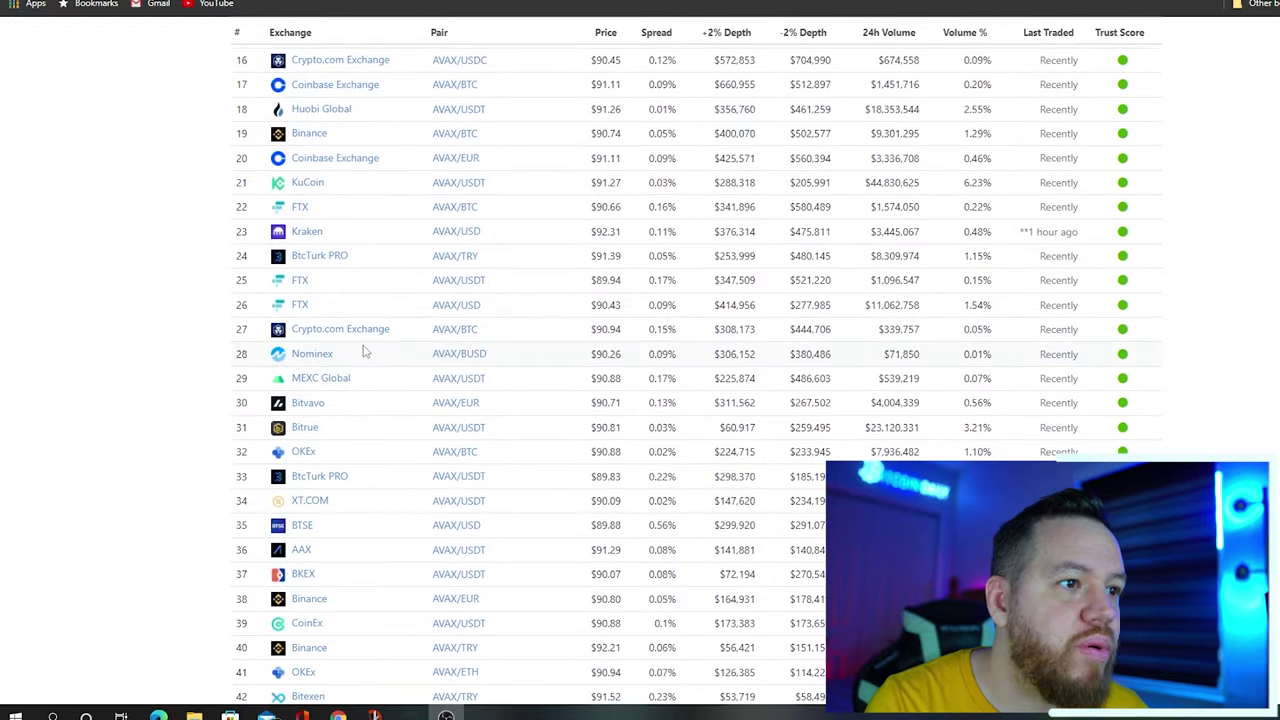
scroll(367, 349, "down", 2)
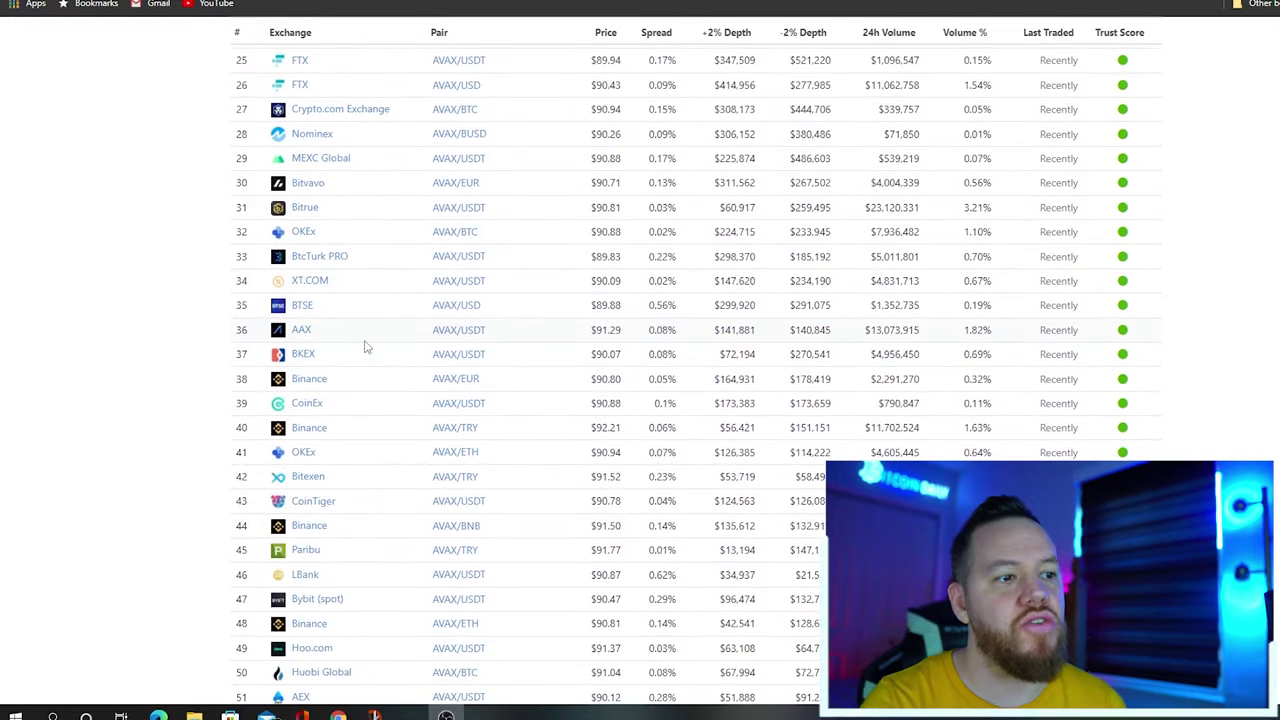
scroll(363, 352, "down", 1)
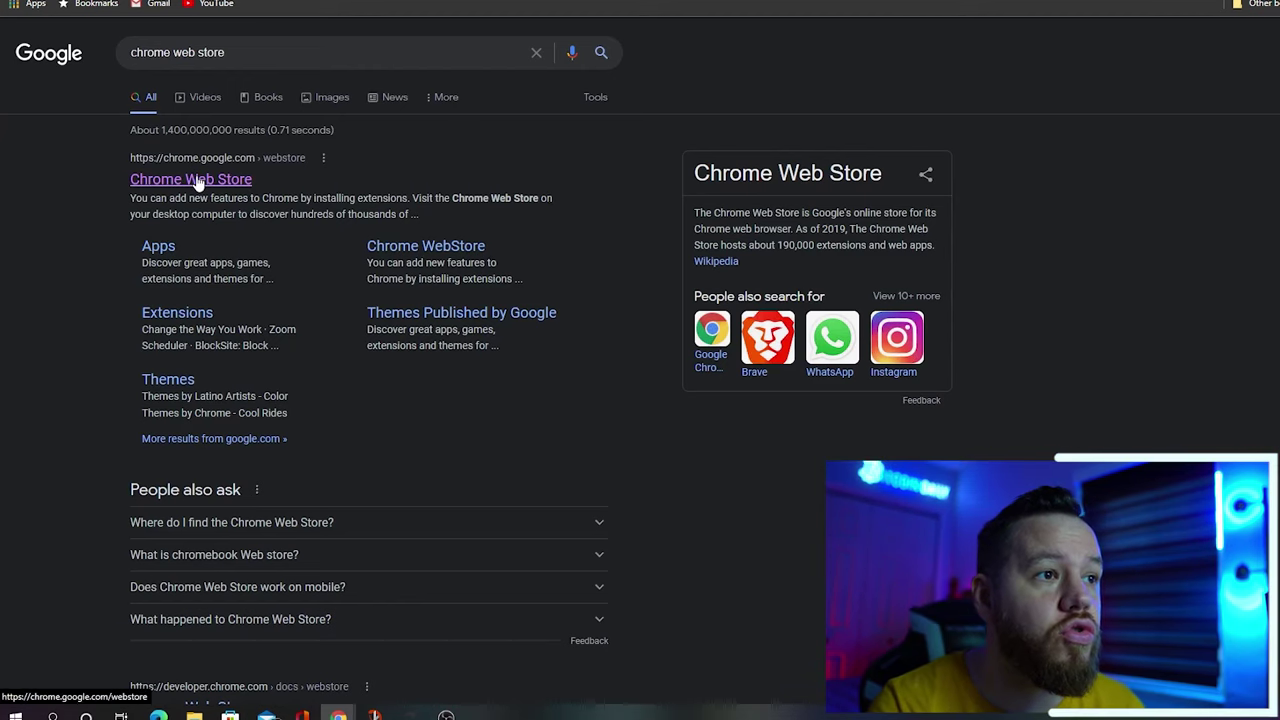
- Open the Chrome Web Store, search it for metamask and open the MetaMask extension's page
left_click(203, 186)
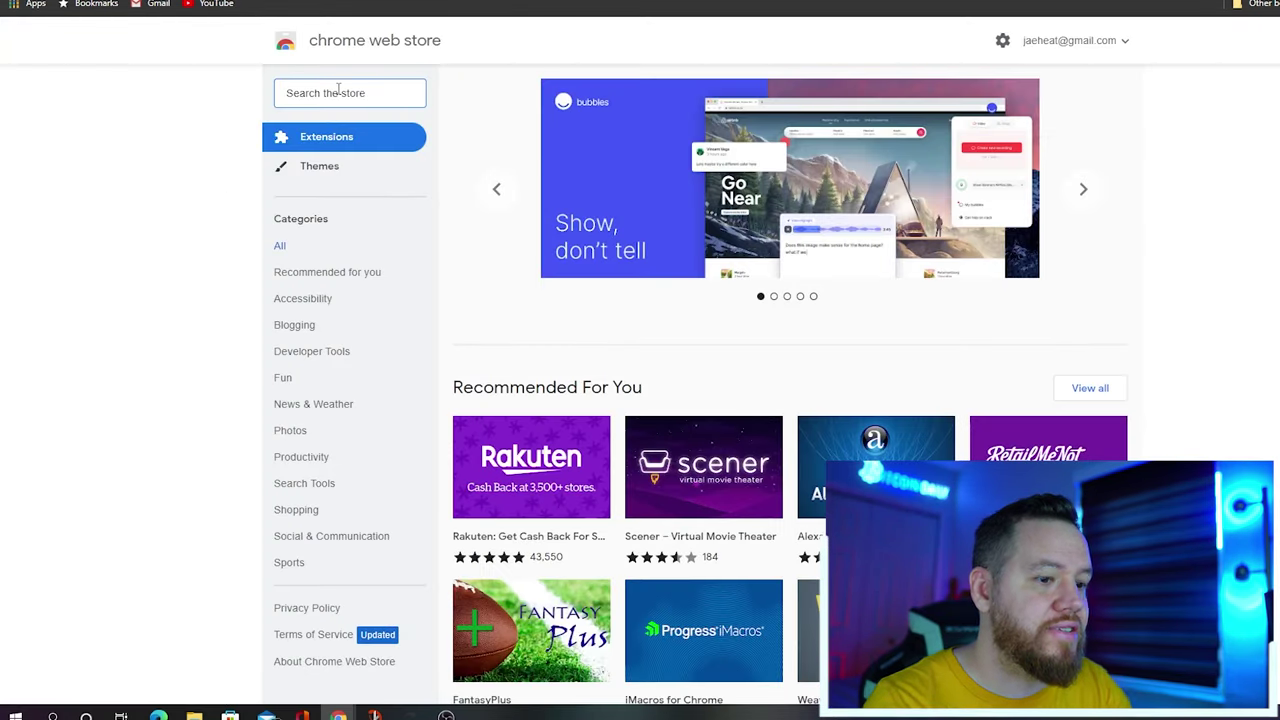
left_click(338, 92)
type("metamask")
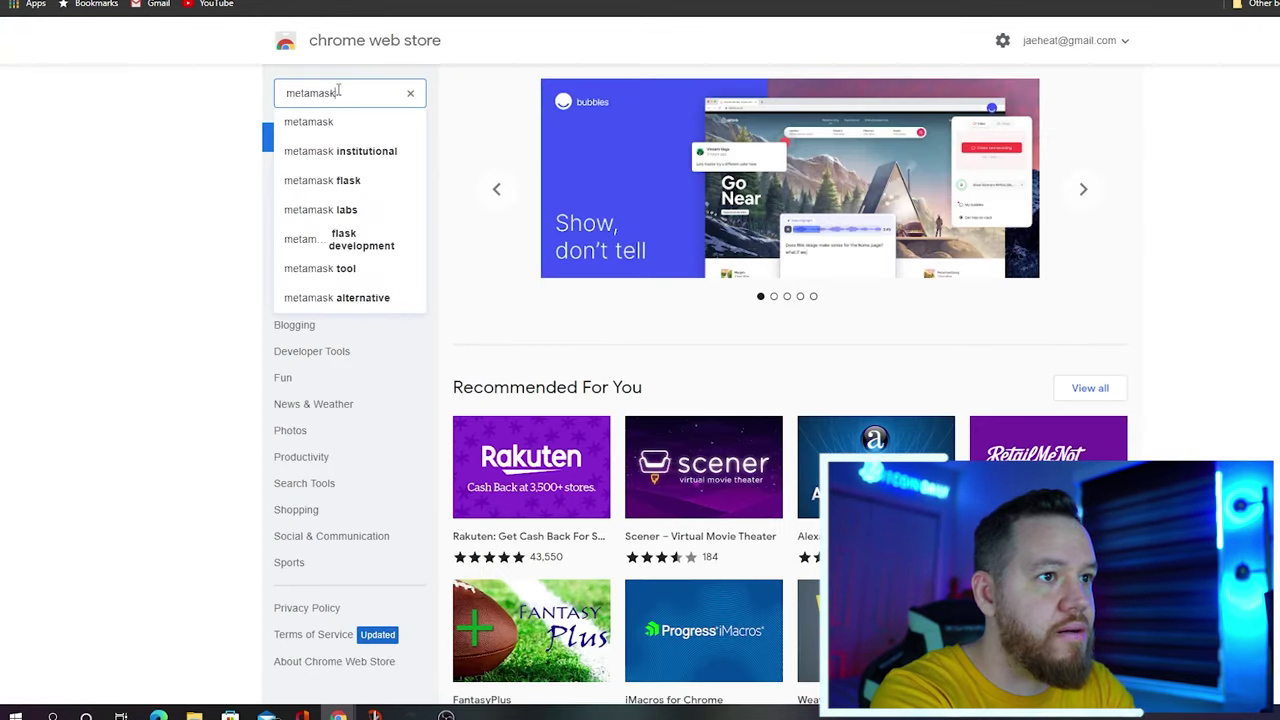
key("Return")
left_click(663, 183)
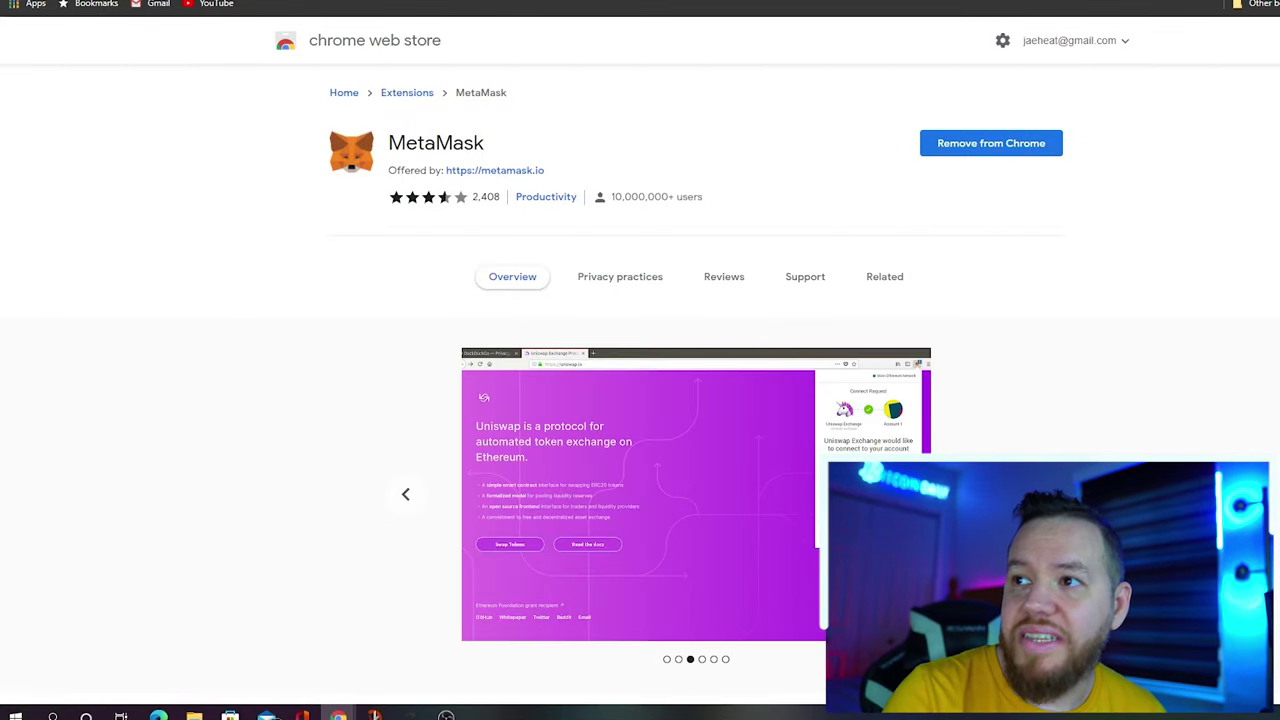
- Open the MetaMask wallet, switch its network to Ethereum Mainnet and show the list of available networks
left_click(1228, 17)
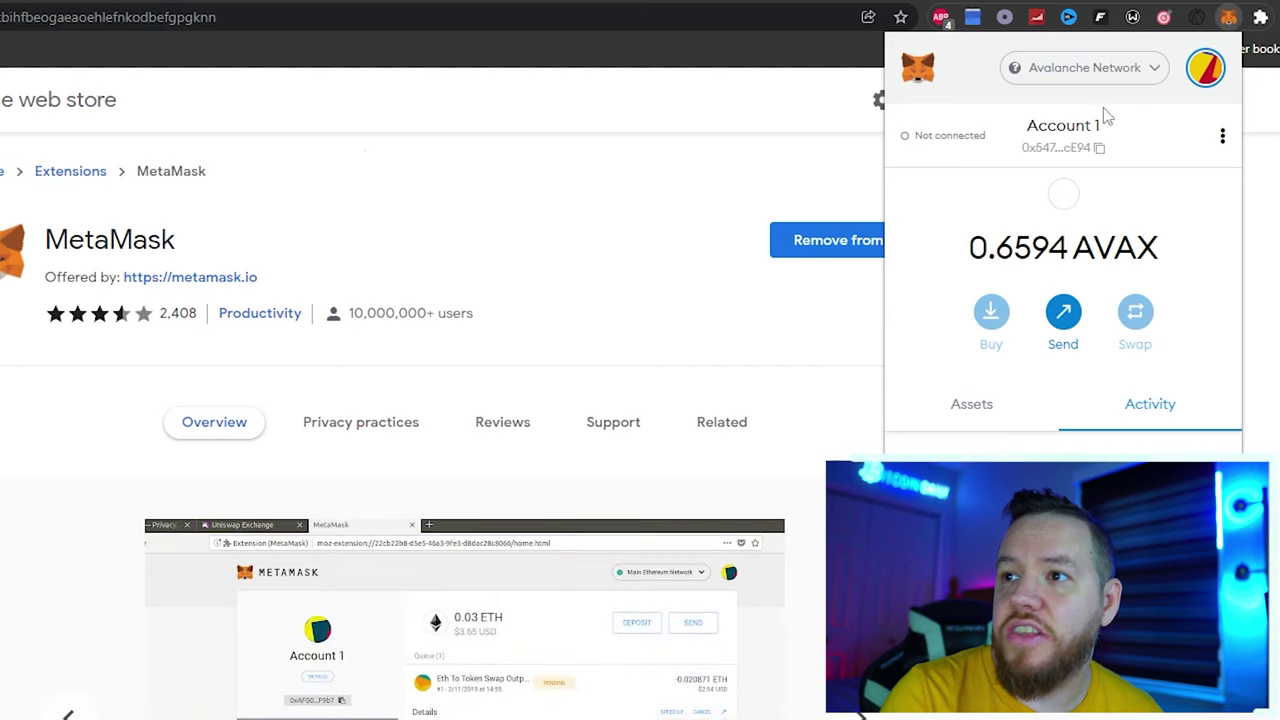
left_click(1152, 70)
left_click(1071, 254)
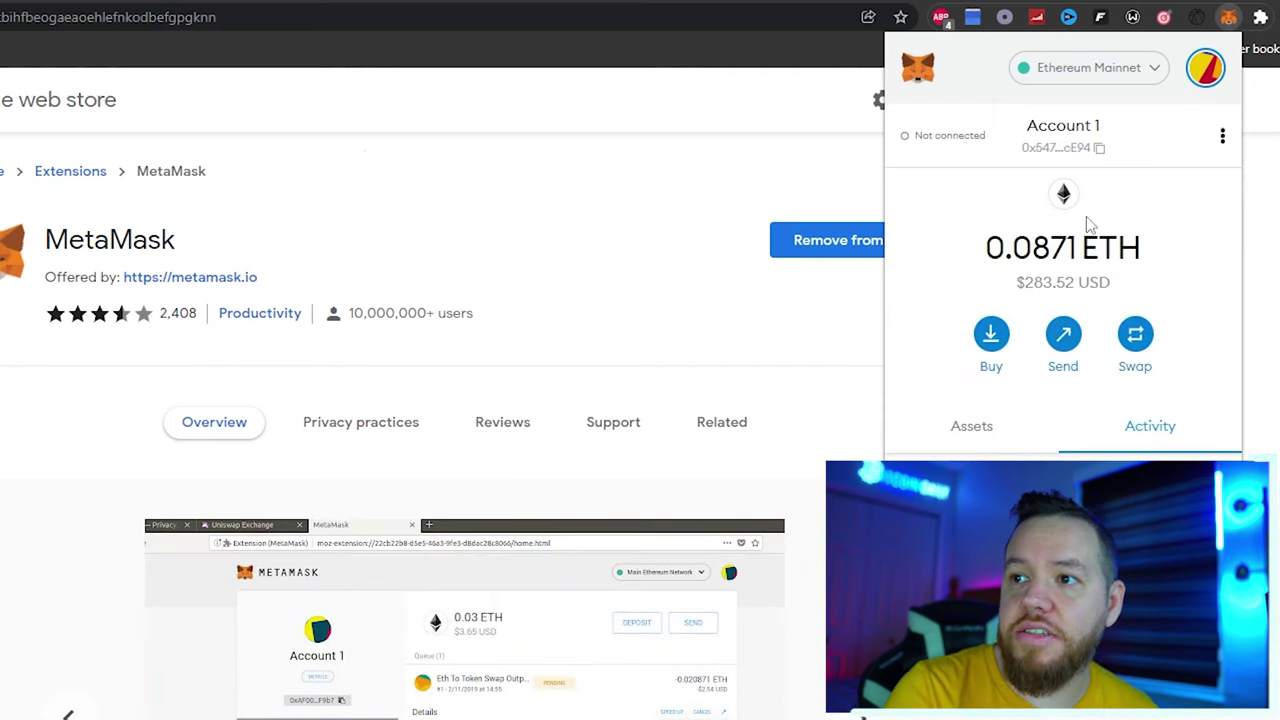
left_click(1140, 75)
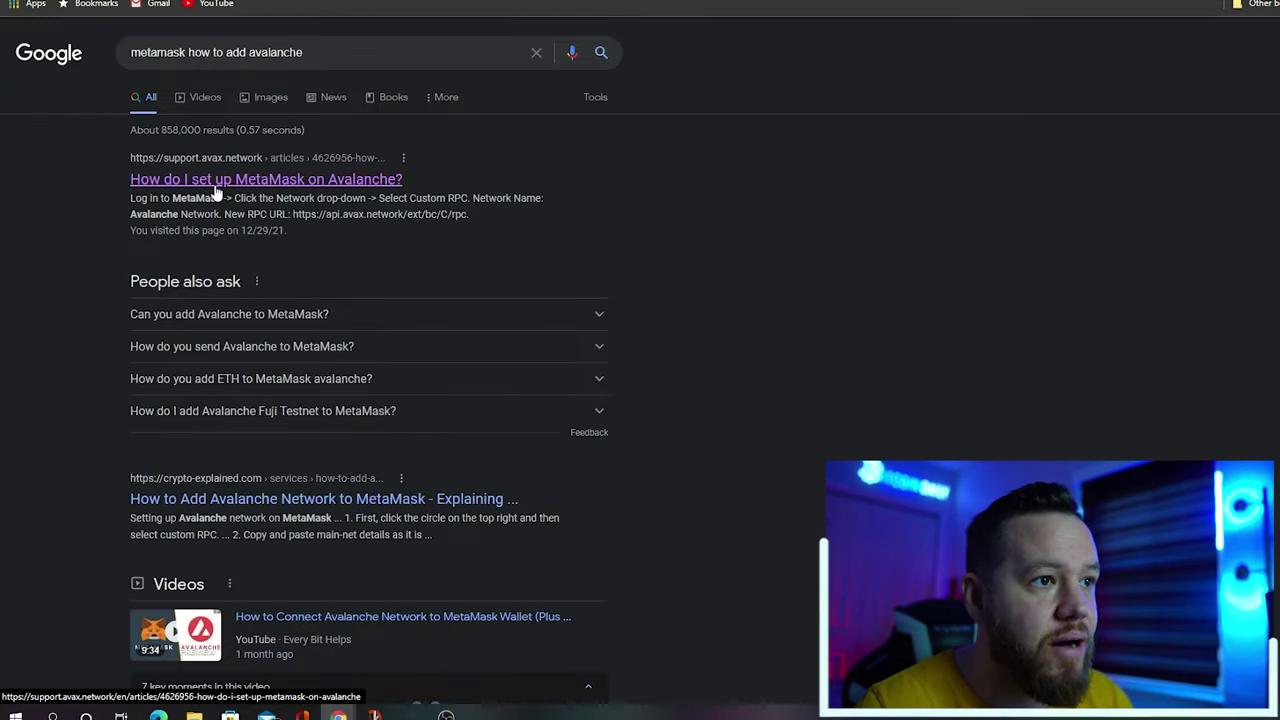
- Open the Avalanche support article on setting up MetaMask and read its custom RPC network details
left_click(218, 185)
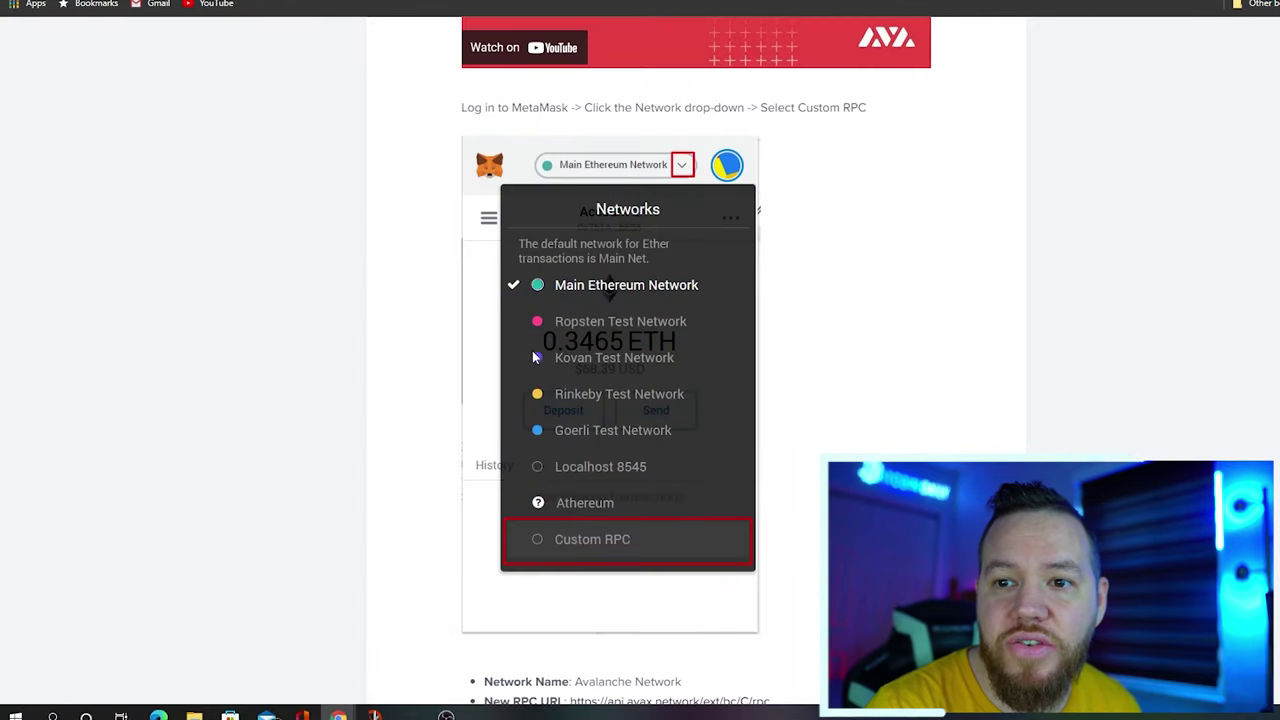
scroll(533, 357, "down", 5)
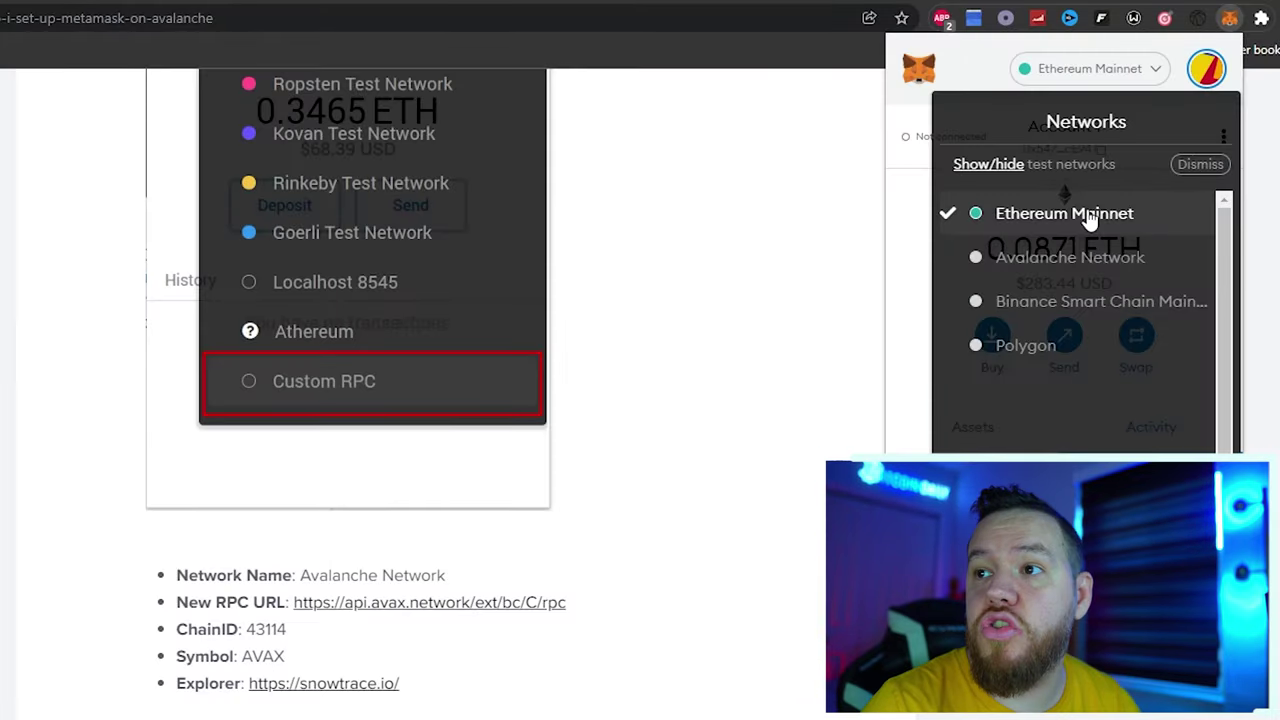
- Switch the MetaMask wallet to the Avalanche Network and copy the Account 1 address
left_click(1070, 260)
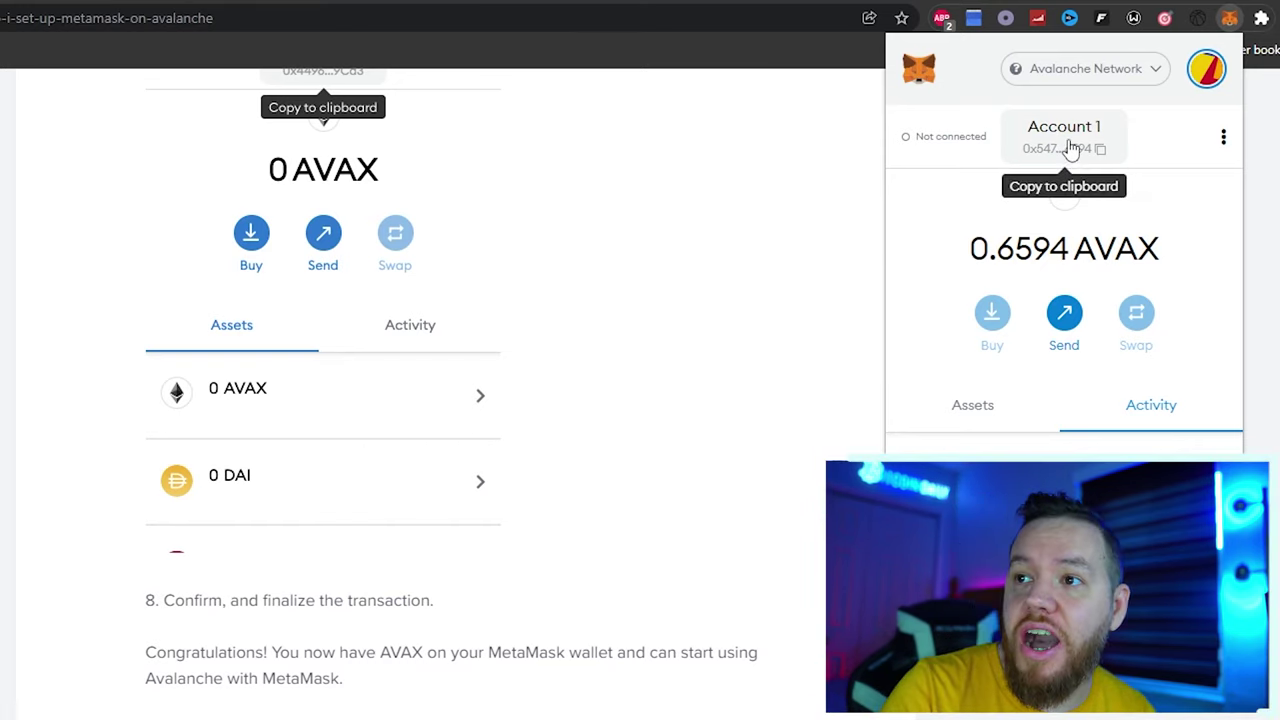
left_click(1070, 148)
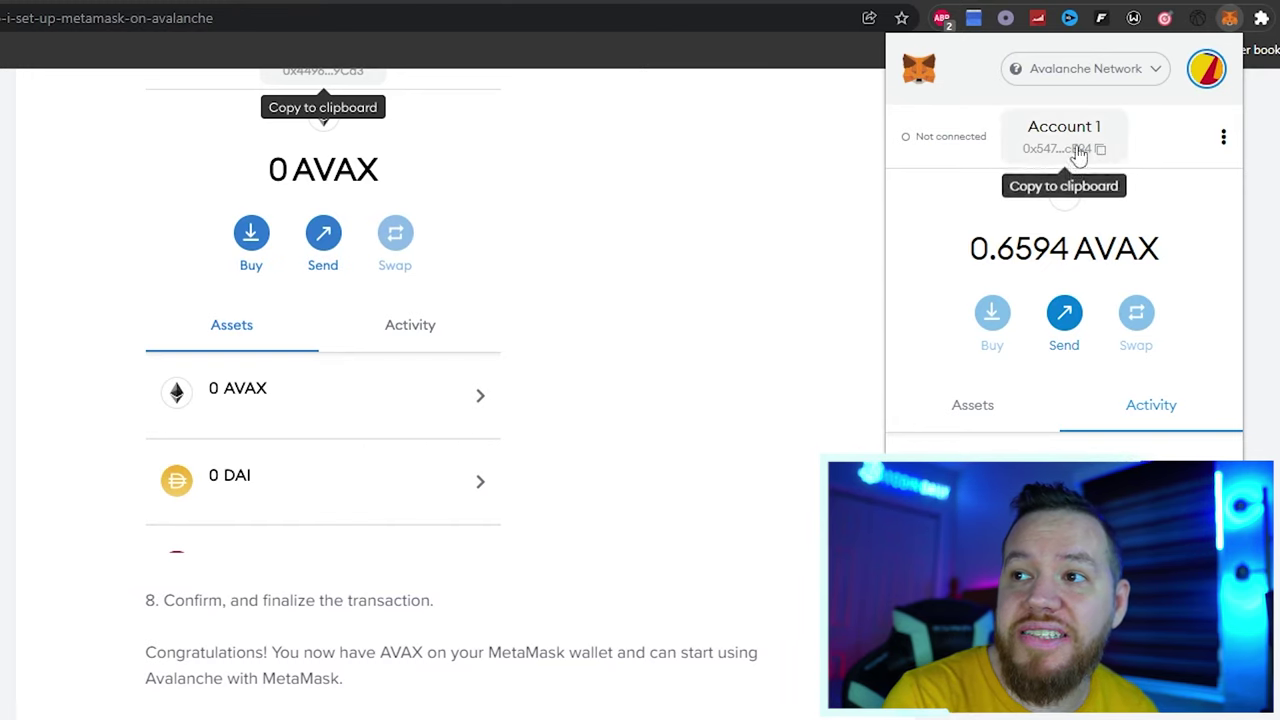
left_click(1096, 152)
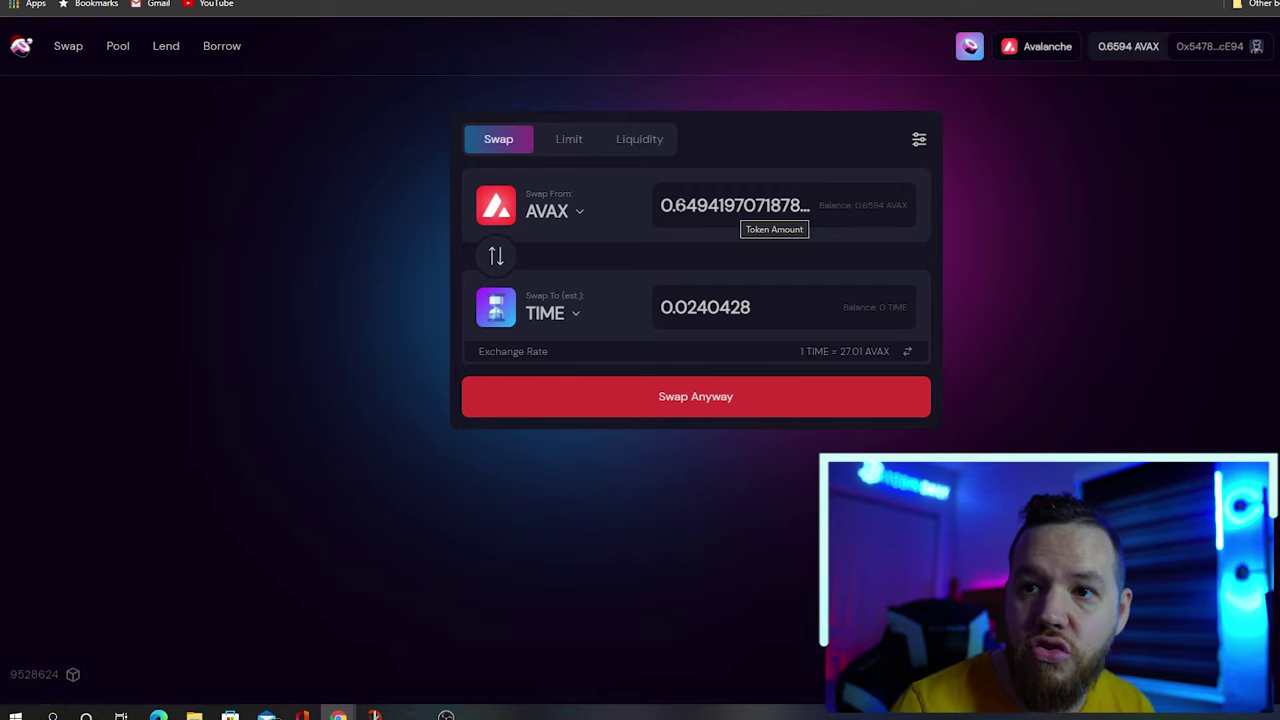
- Set the AVAX amount in the AVAX to TIME swap to 0.6
left_click(680, 205)
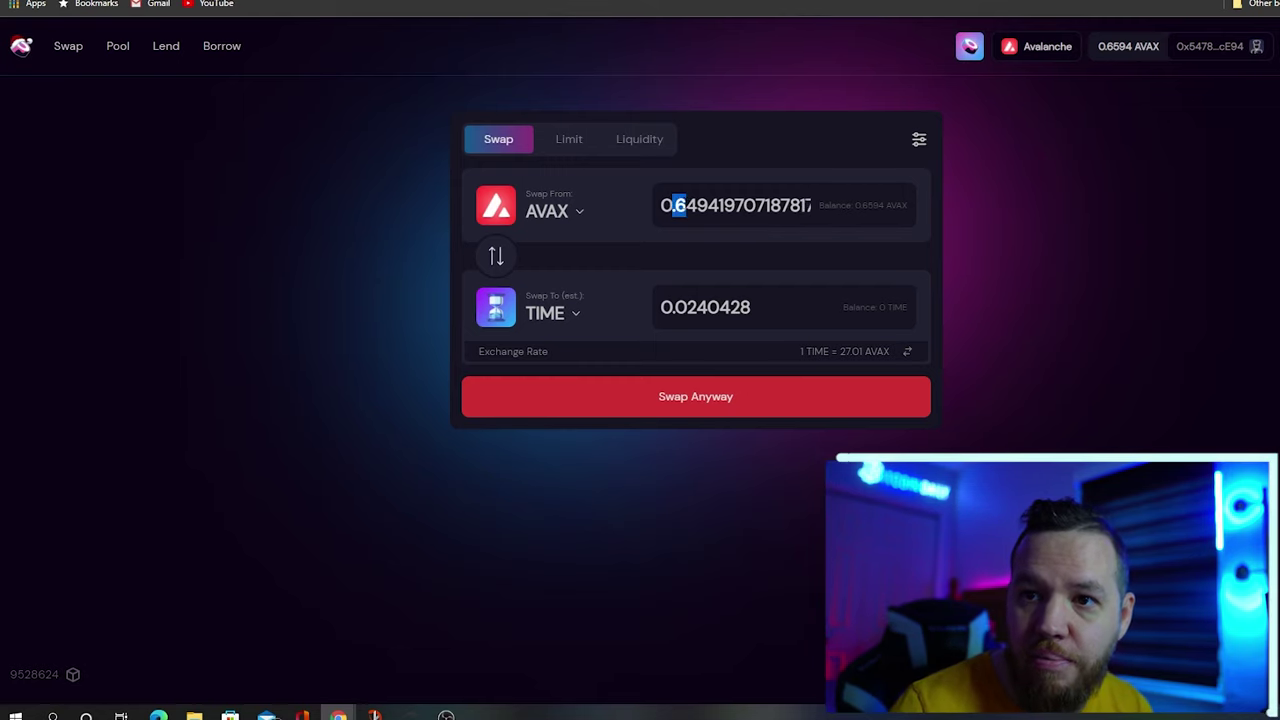
double_click(687, 205)
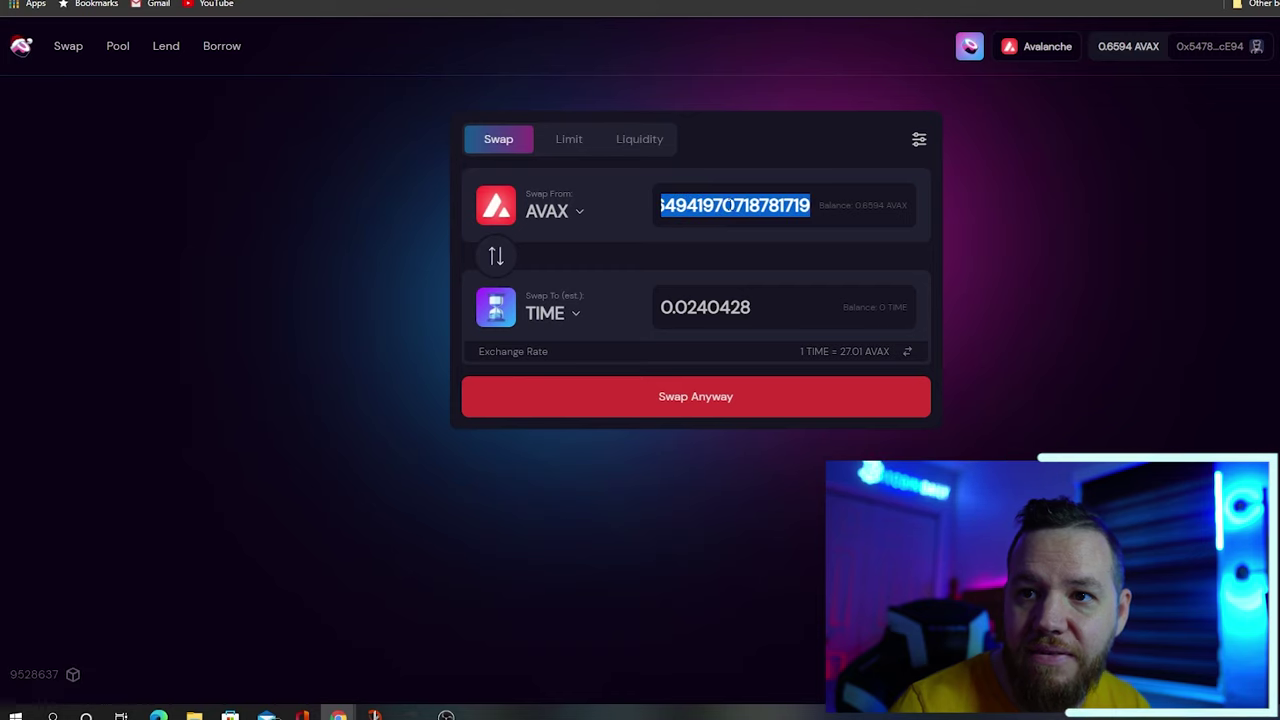
left_click(723, 205)
key("ctrl+a")
type("0.6")
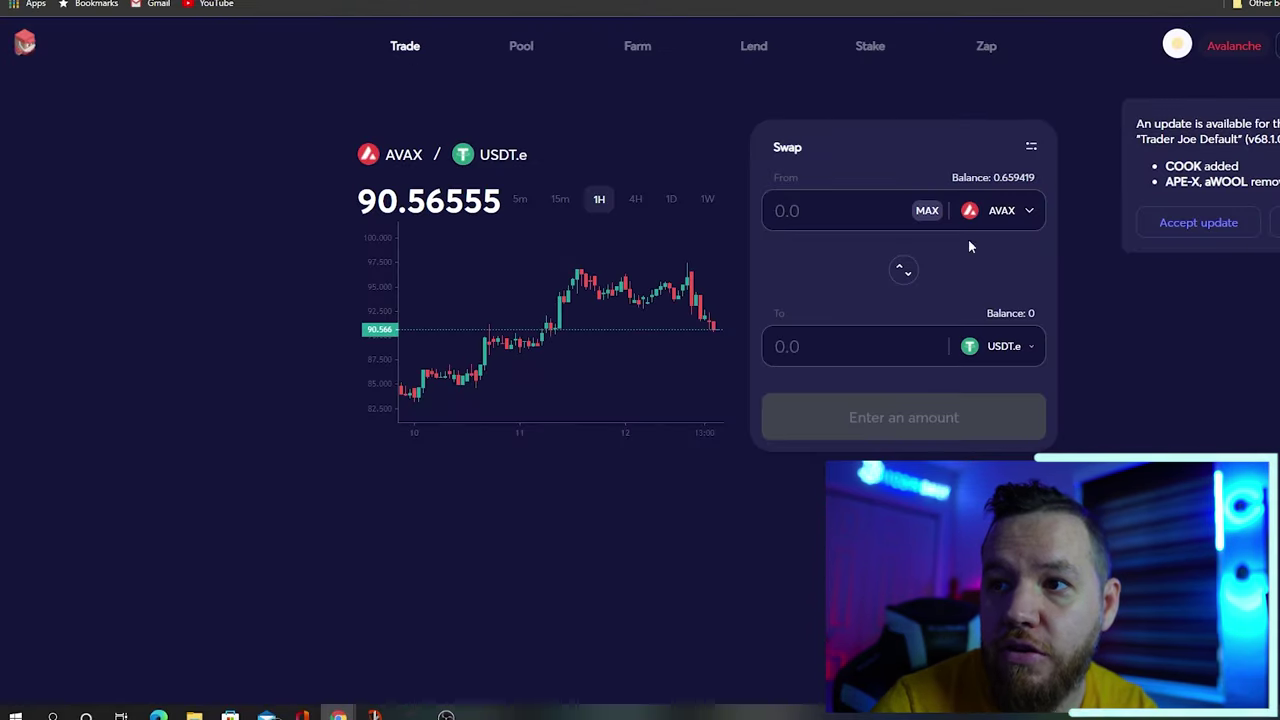
- Switch to Trader Joe and set up a swap of 0.6 AVAX into TIME
left_click(927, 210)
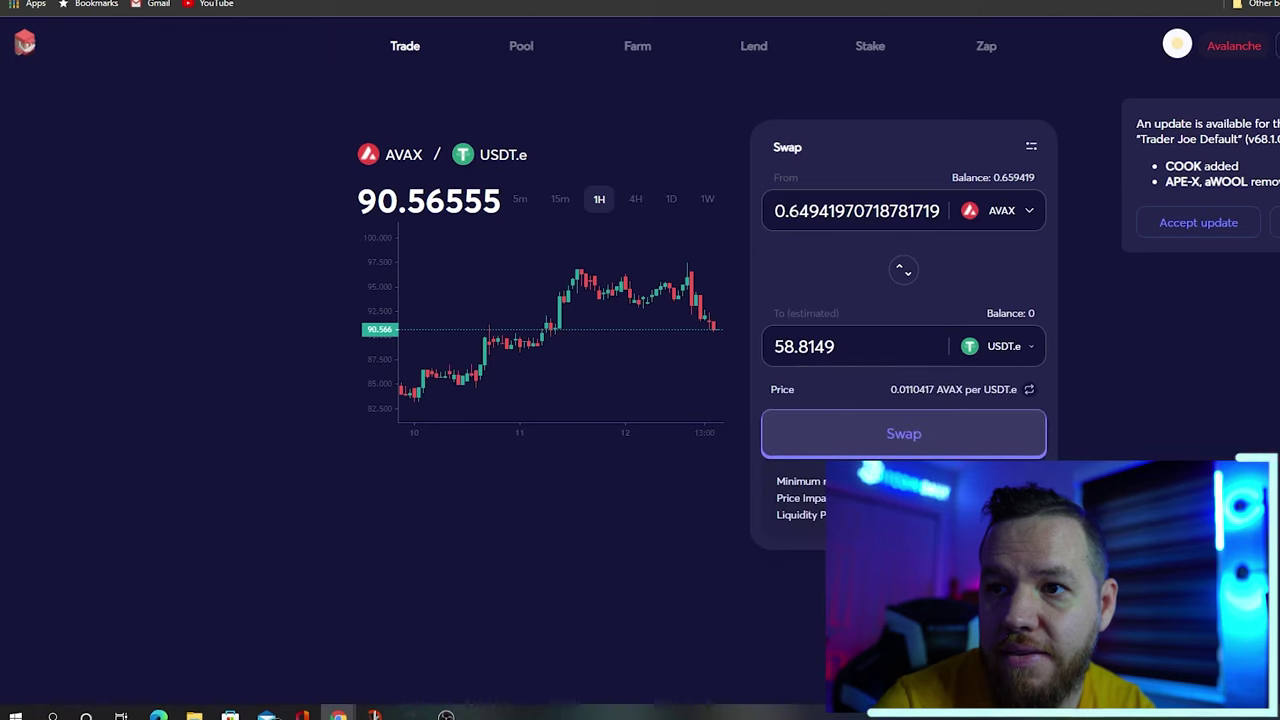
left_click_drag(798, 210, 1033, 232)
key("BackSpace")
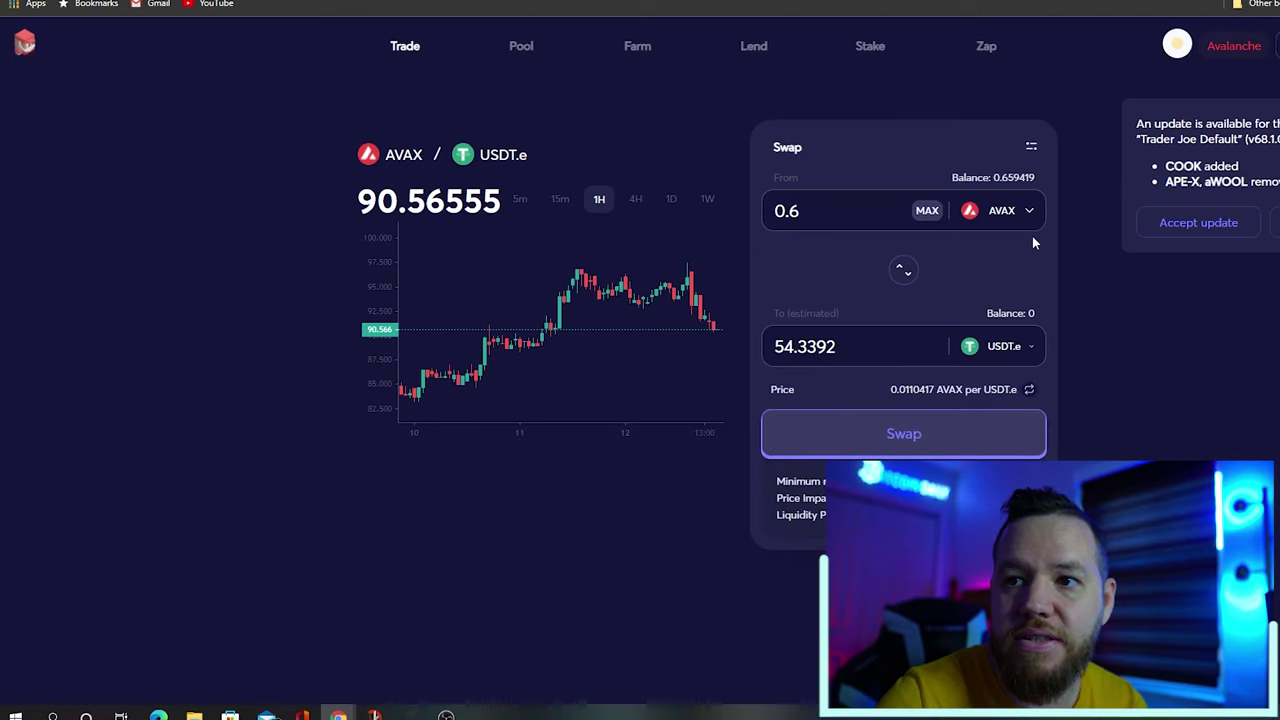
left_click(1003, 346)
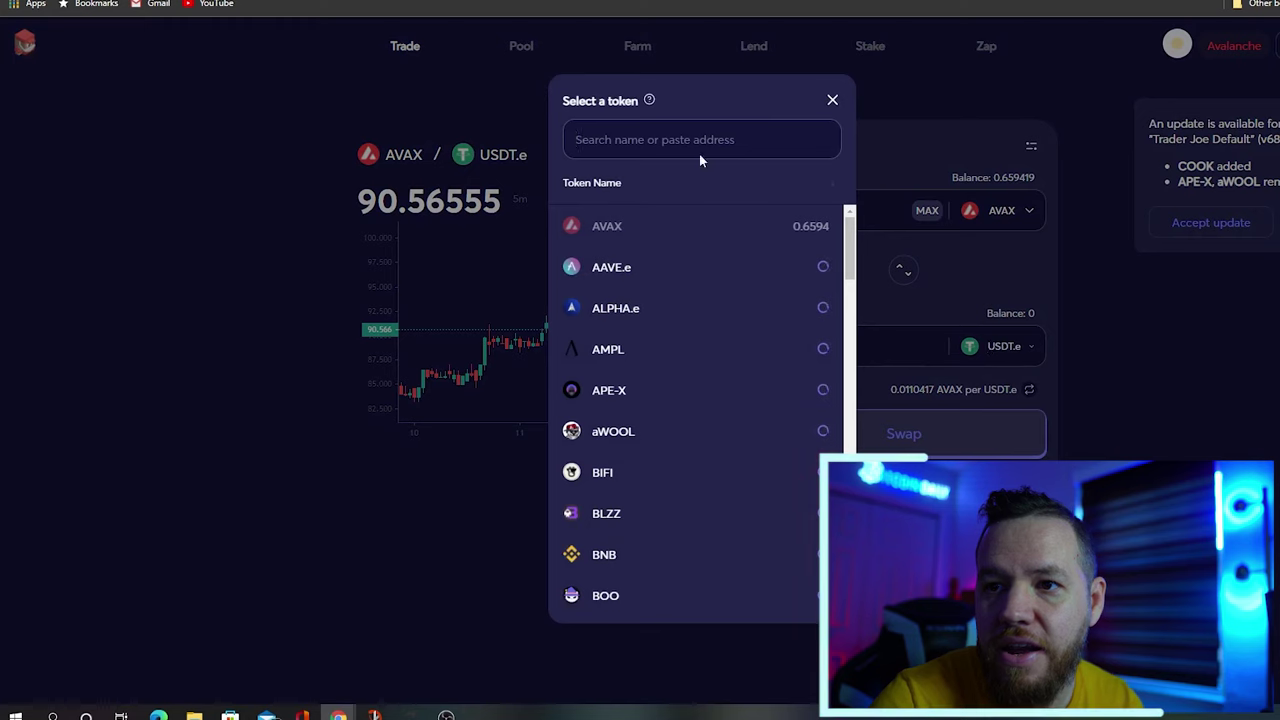
type("tim")
left_click(600, 226)
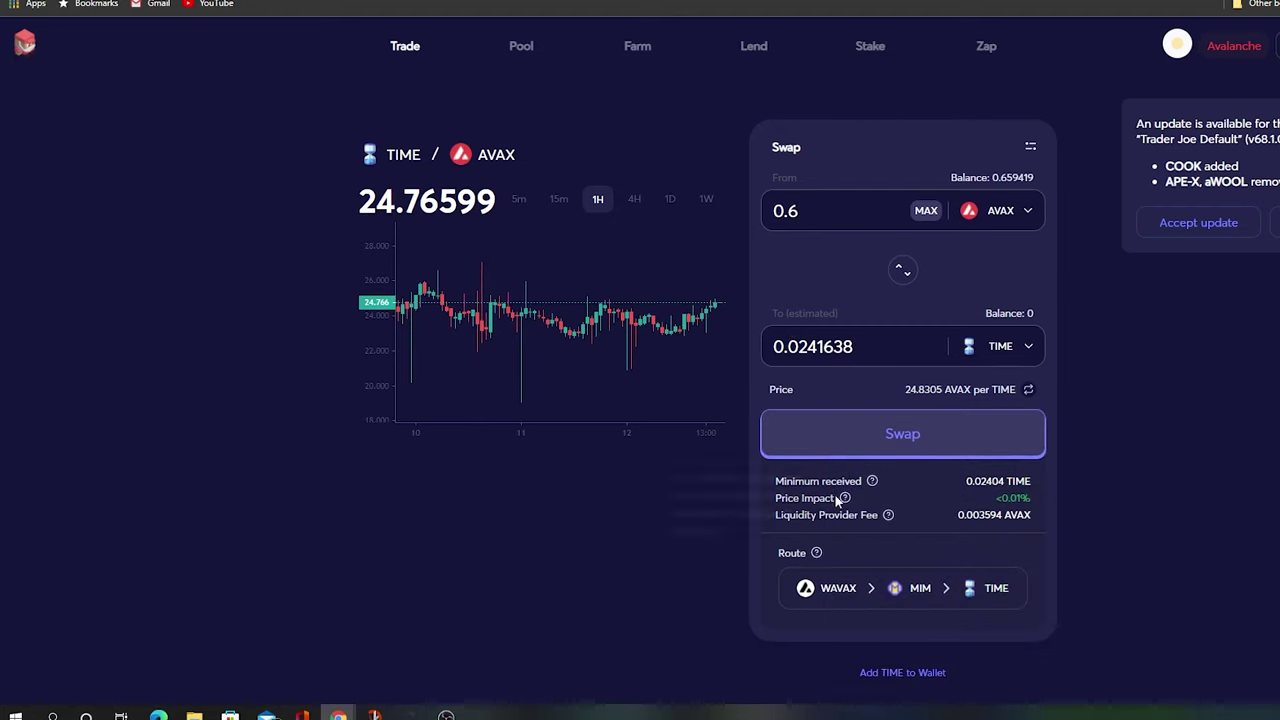
scroll(1095, 196, "down", 1)
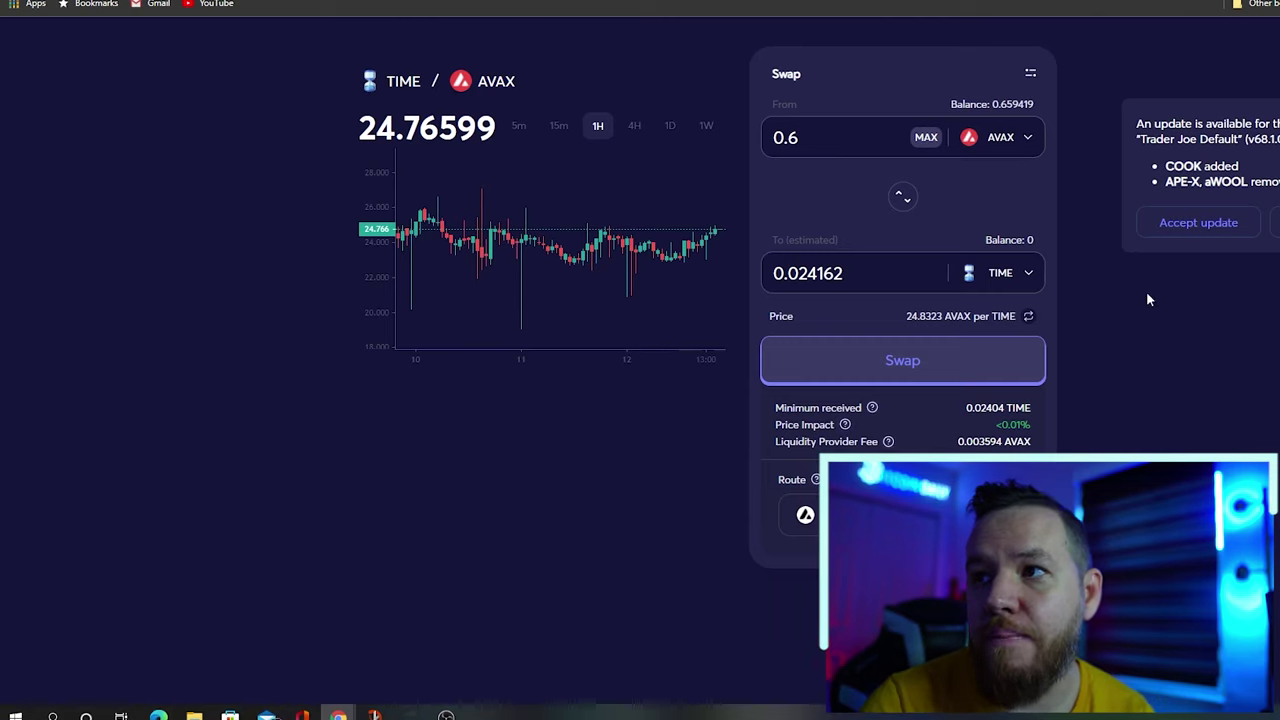
- Open the MetaMask wallet and check the TIME token and import option among its assets
left_click(1270, 2)
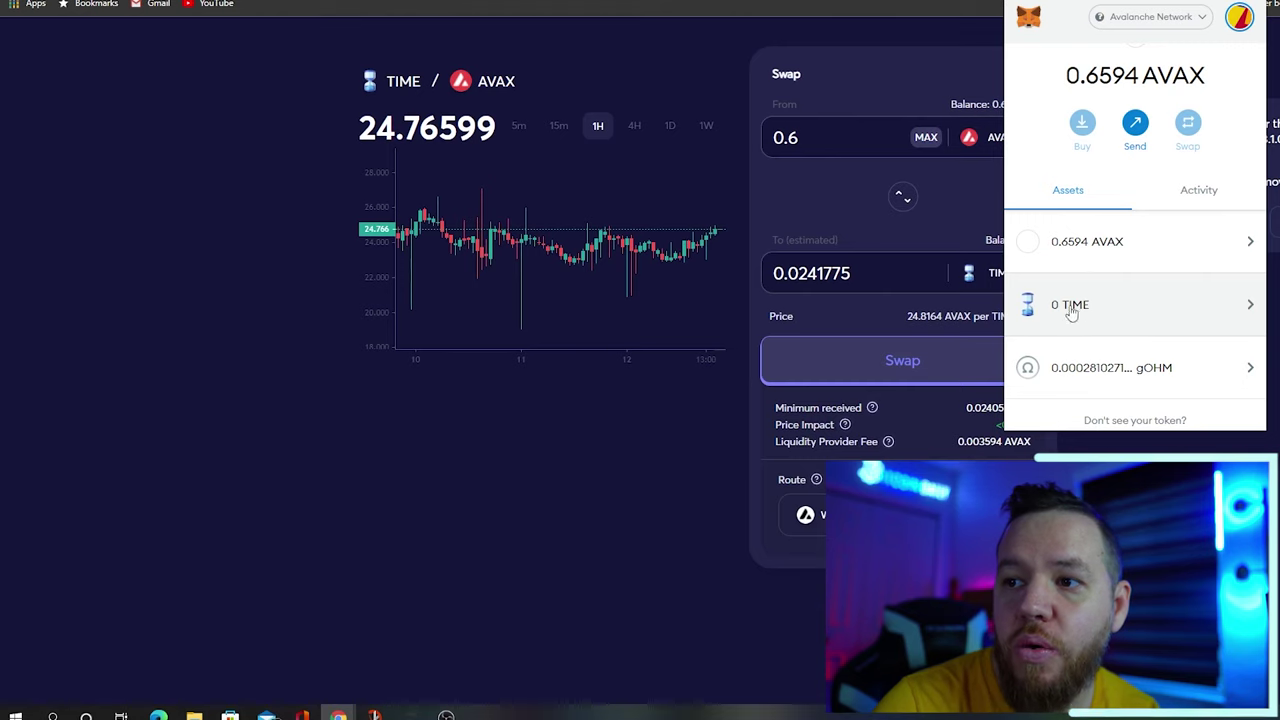
scroll(1090, 316, "down", 1)
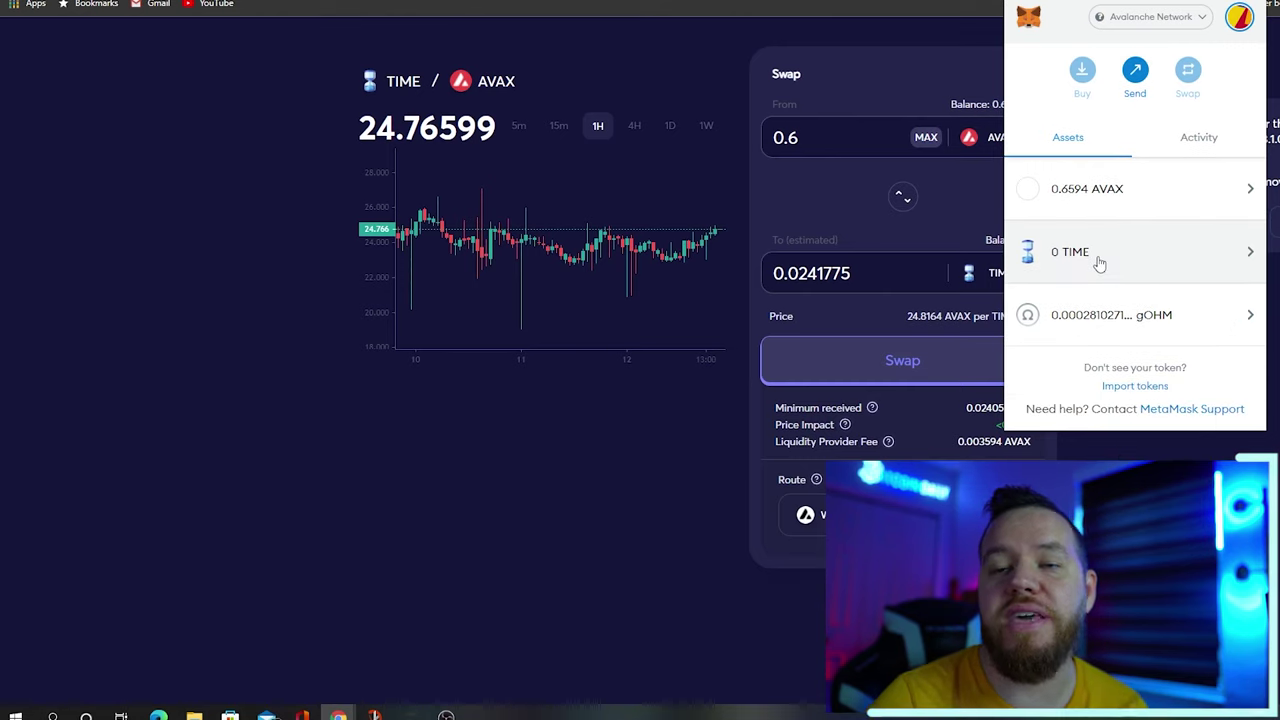
scroll(1099, 263, "up", 2)
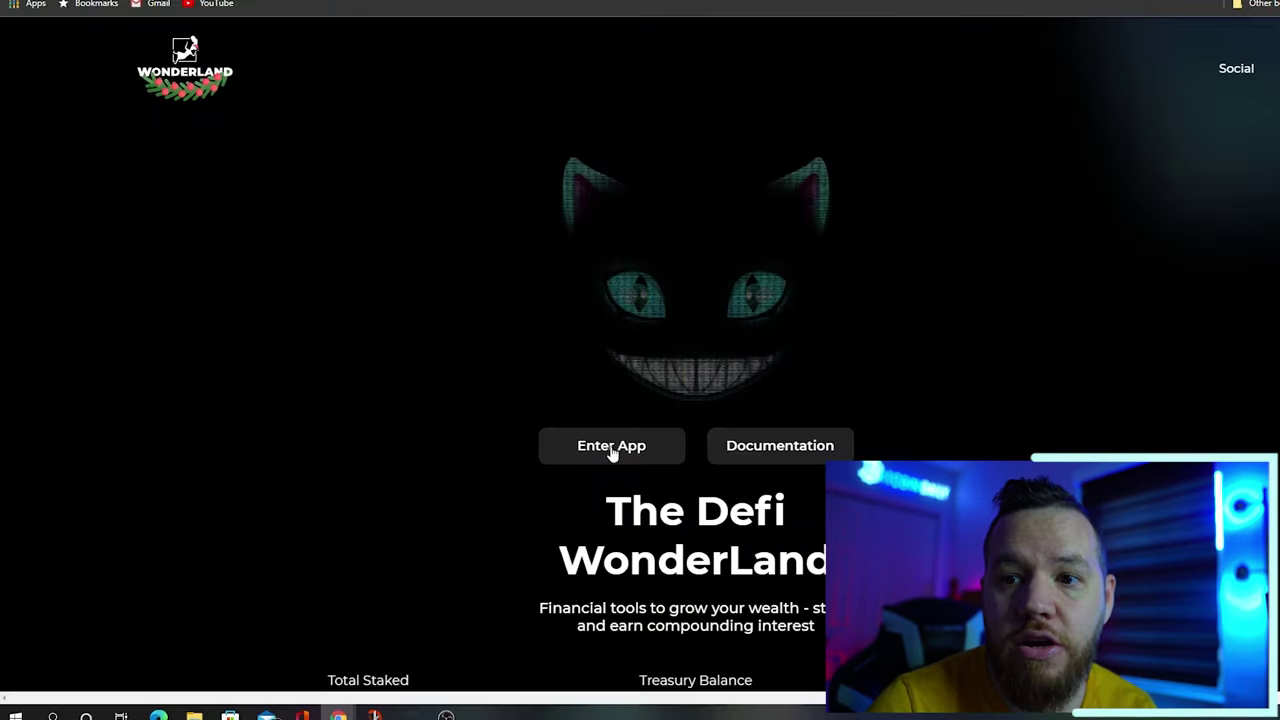
- Enter the Wonderland app and try to stake the maximum TIME amount on its staking page
left_click(611, 449)
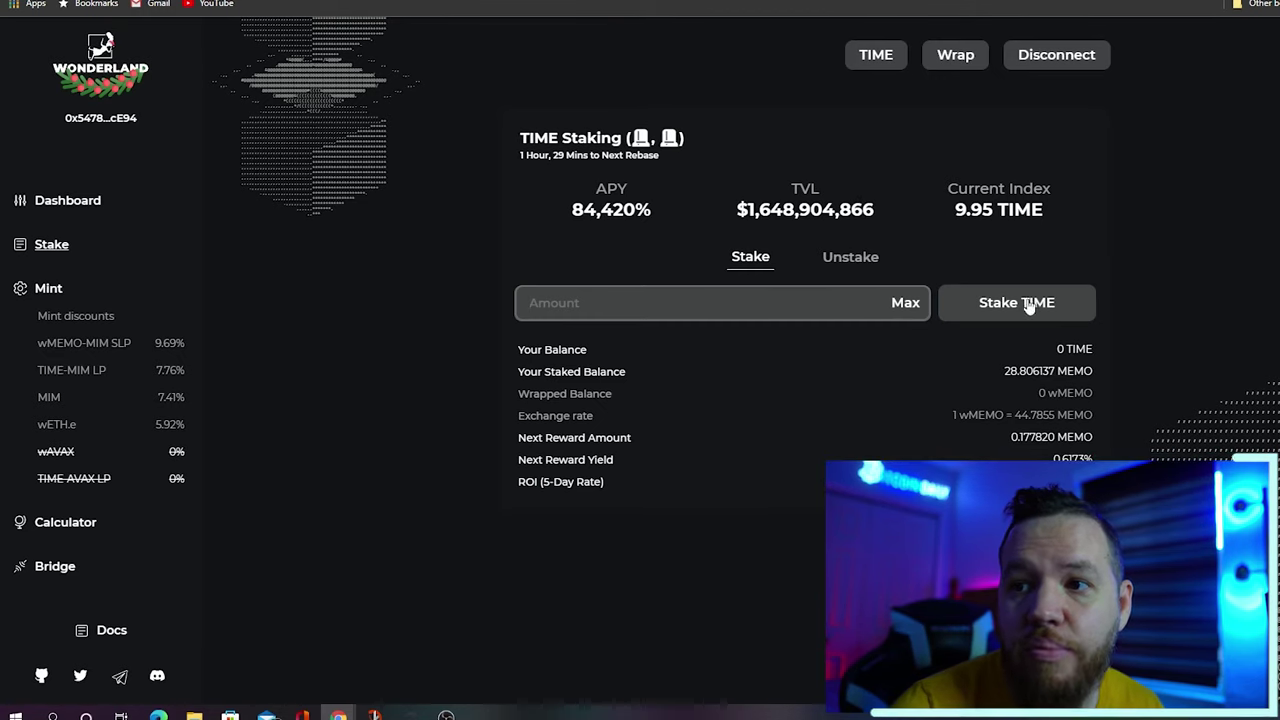
left_click(906, 303)
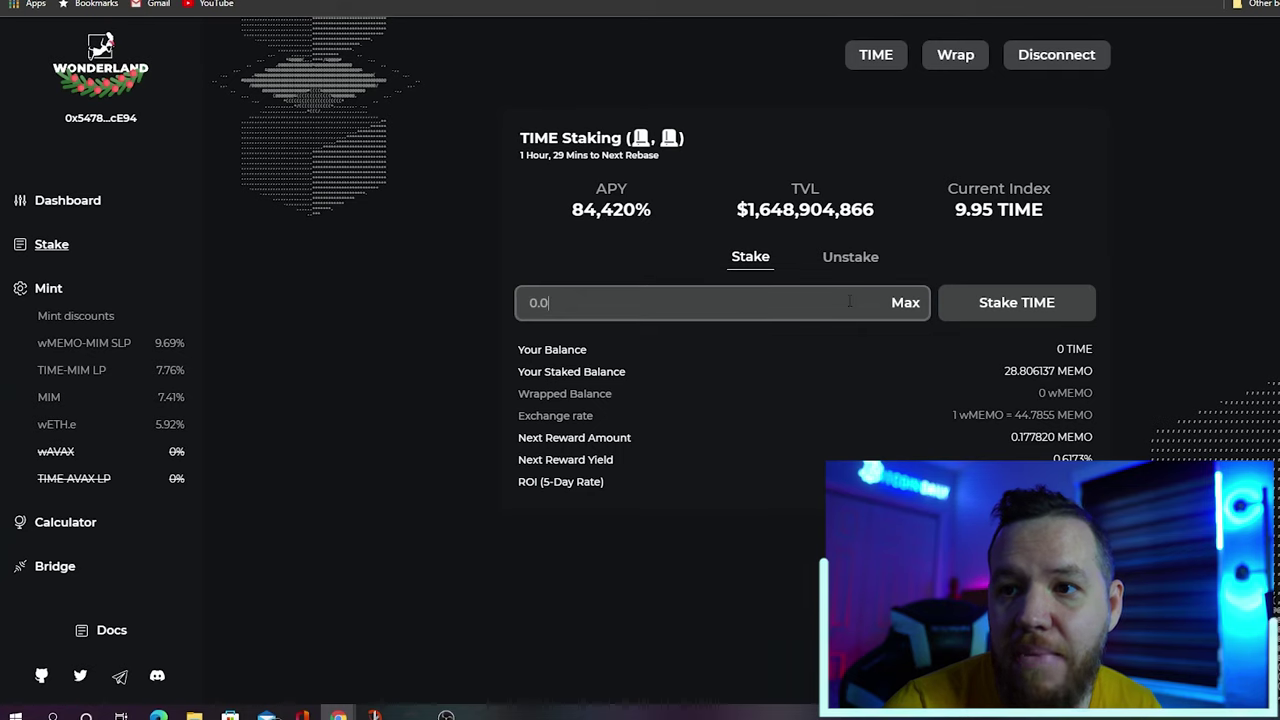
left_click(1010, 310)
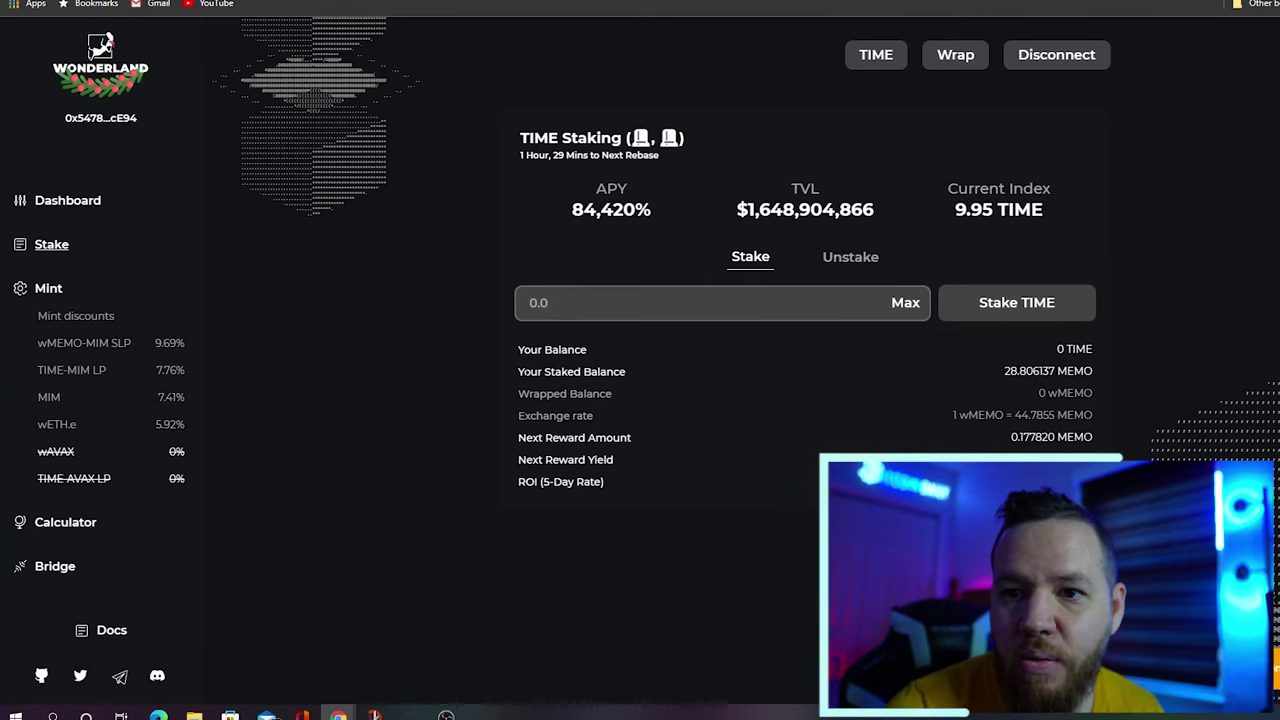
- Examine the TIME balance, staked MEMO balance and wrapped balance on the staking page
left_click_drag(517, 371, 1004, 371)
left_click(958, 369)
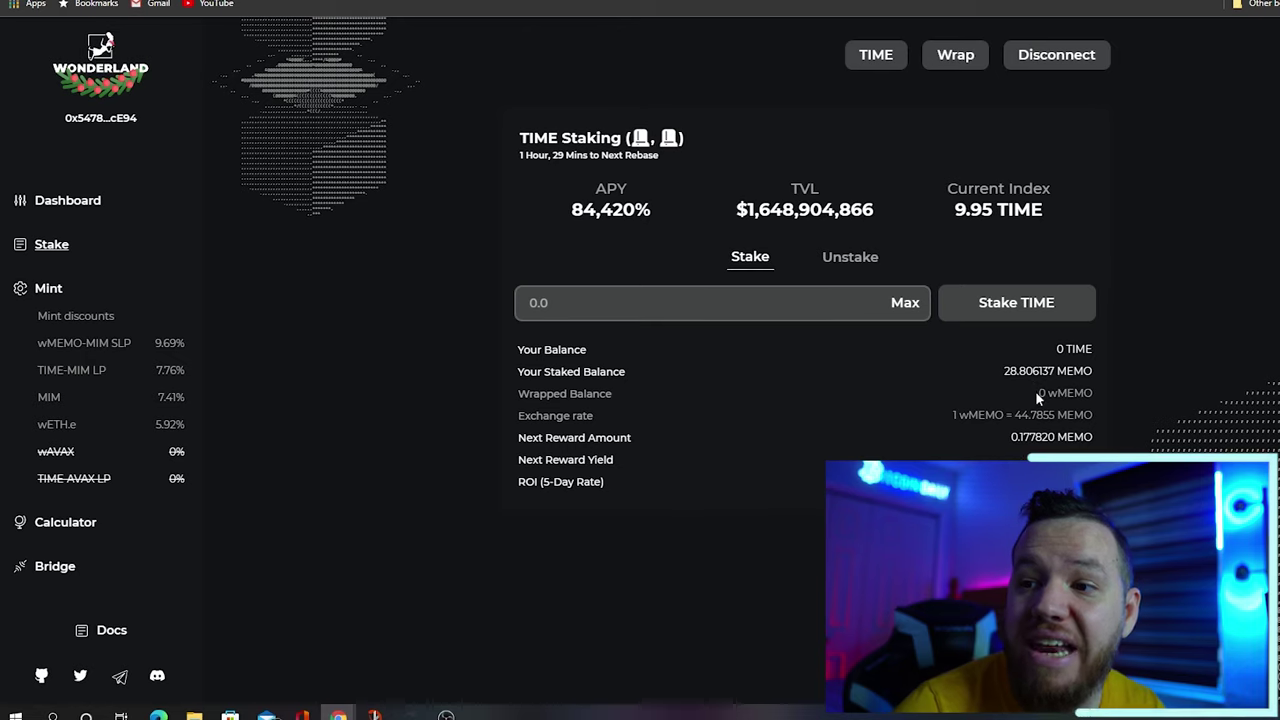
left_click_drag(1035, 391, 1099, 401)
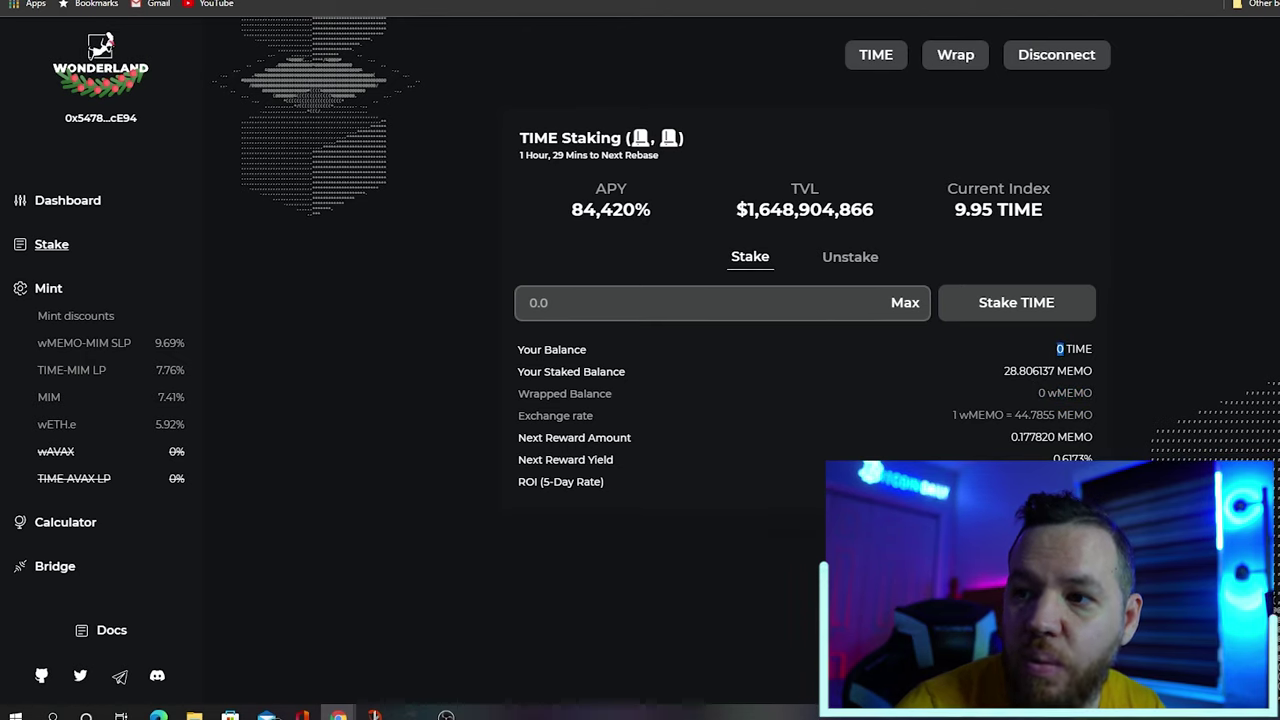
left_click(1096, 350)
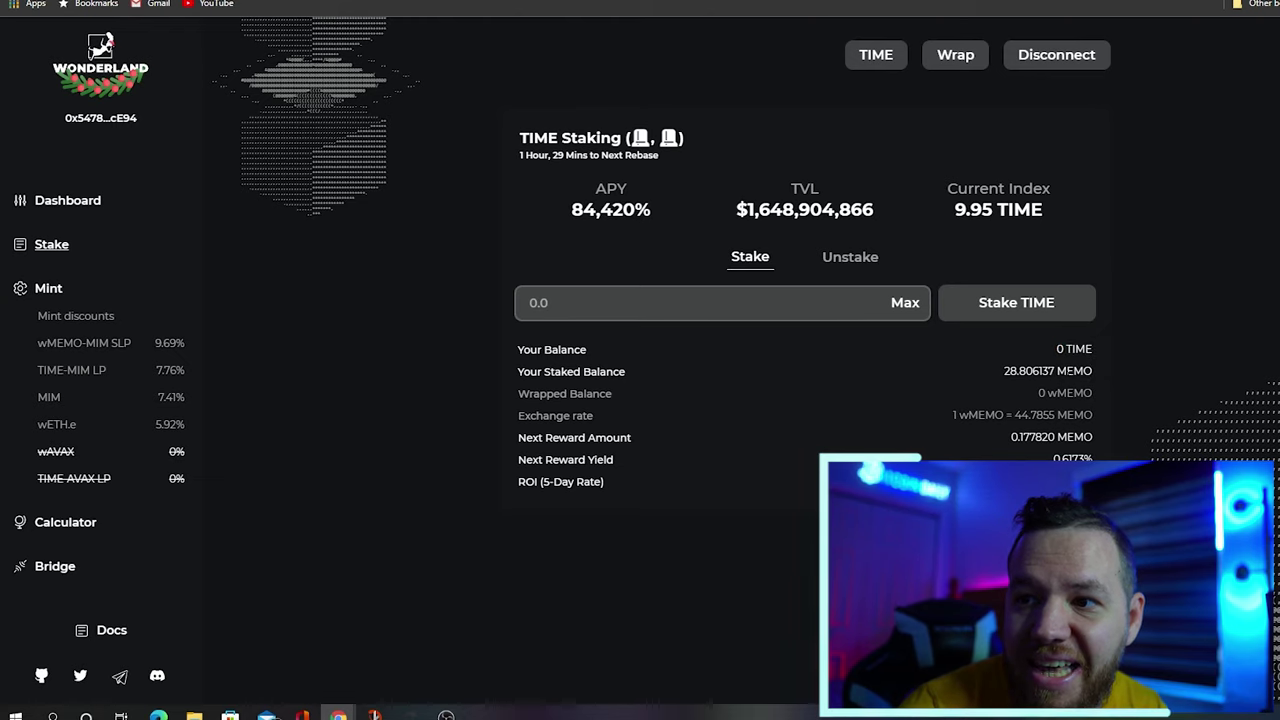
left_click_drag(1002, 370, 519, 137)
left_click(519, 137)
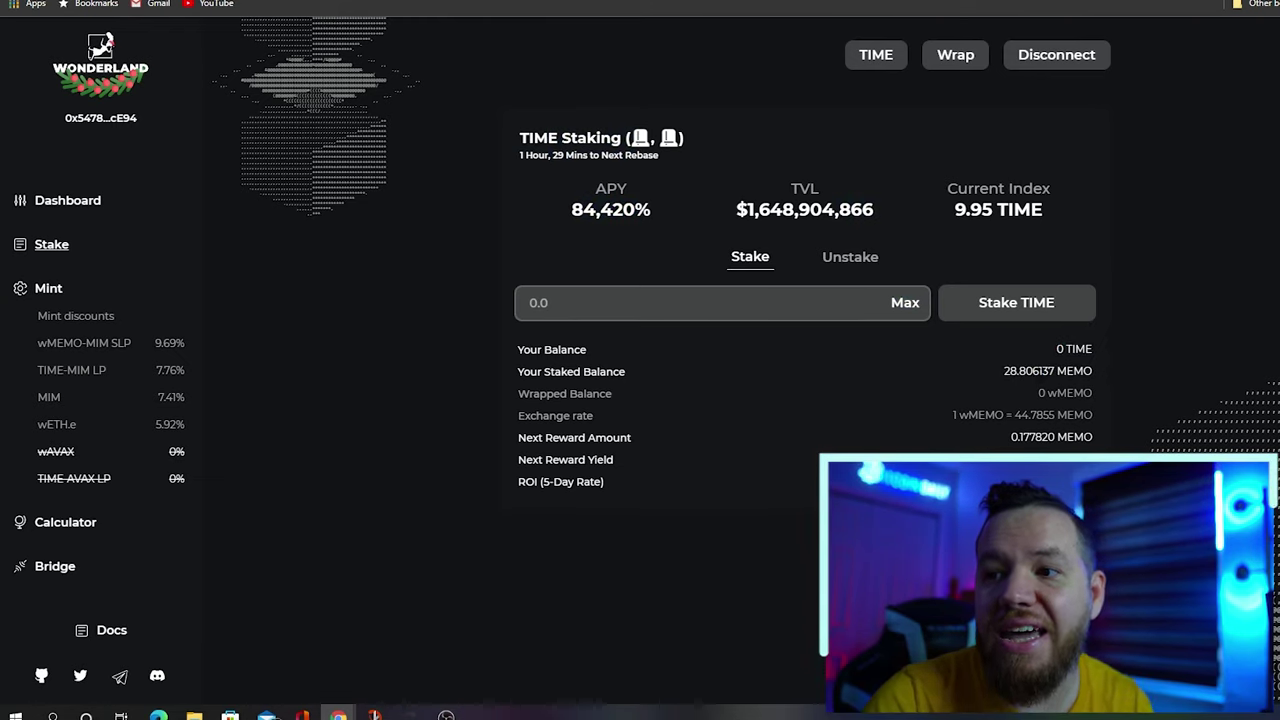
left_click_drag(1003, 371, 1093, 371)
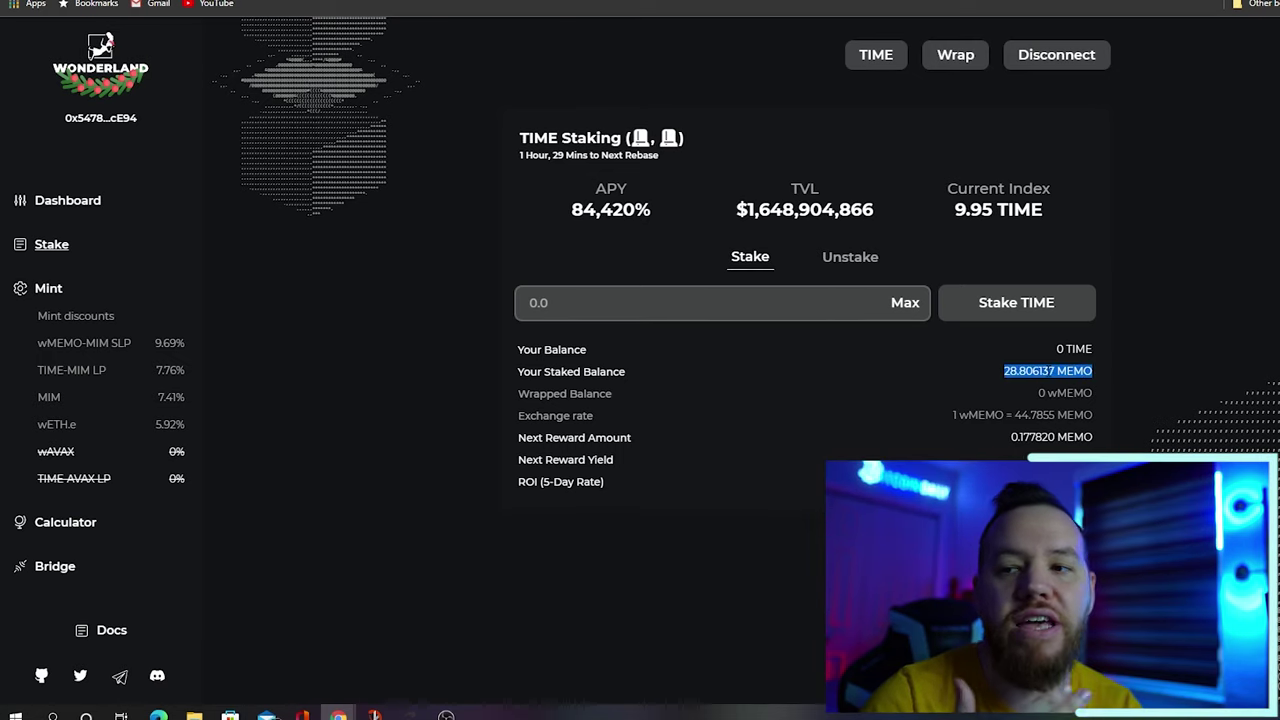
left_click(1002, 371)
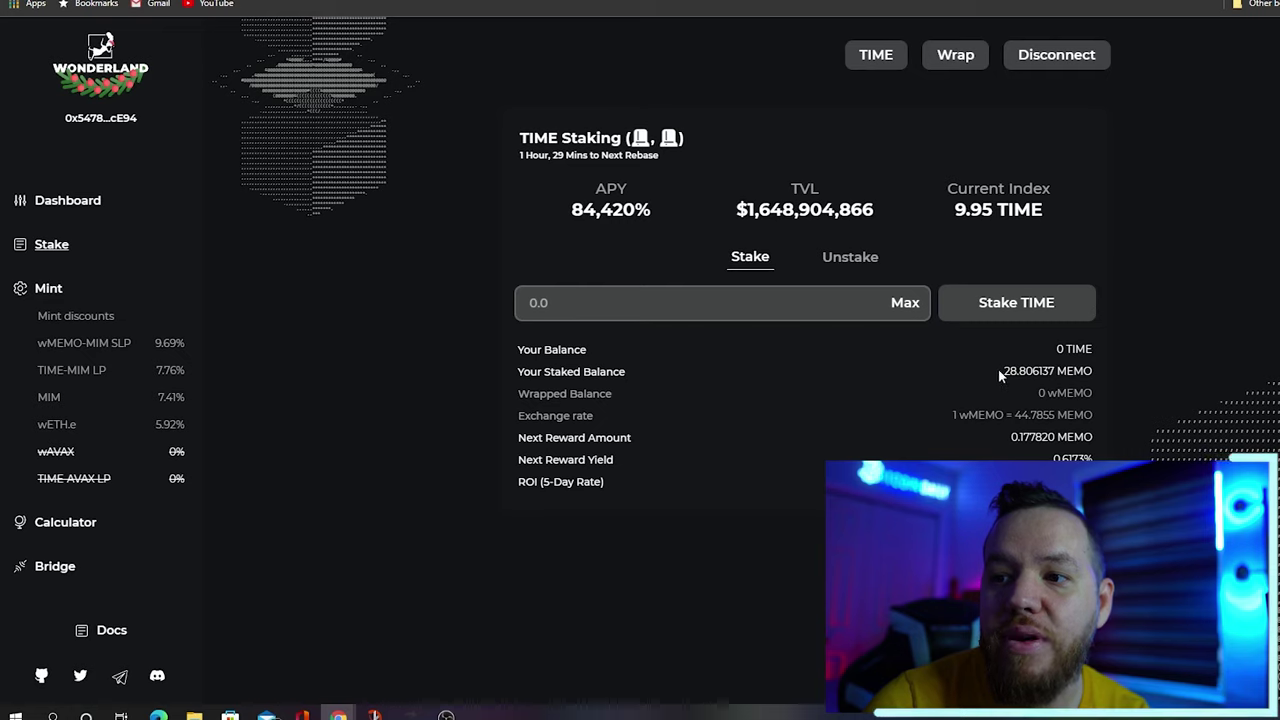
- Check the staked MEMO amount in the balance list of the TIME staking page
left_click_drag(1002, 371, 1094, 397)
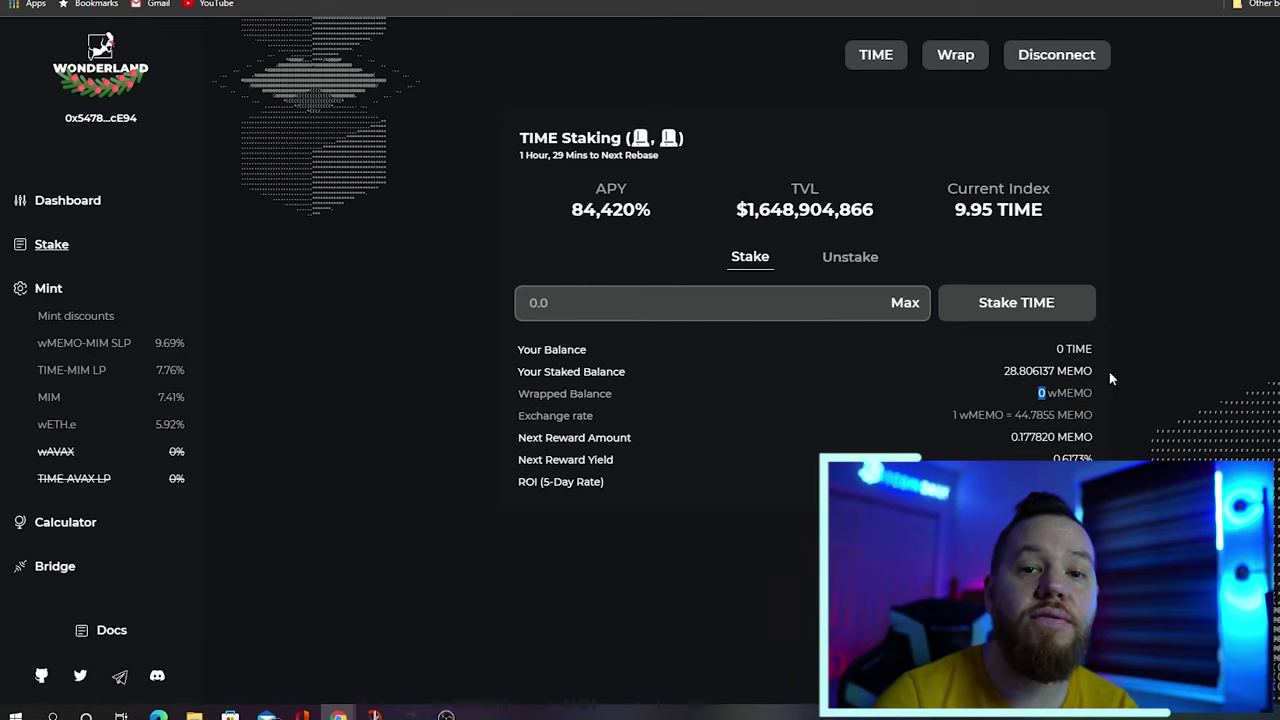
left_click_drag(1004, 371, 1050, 371)
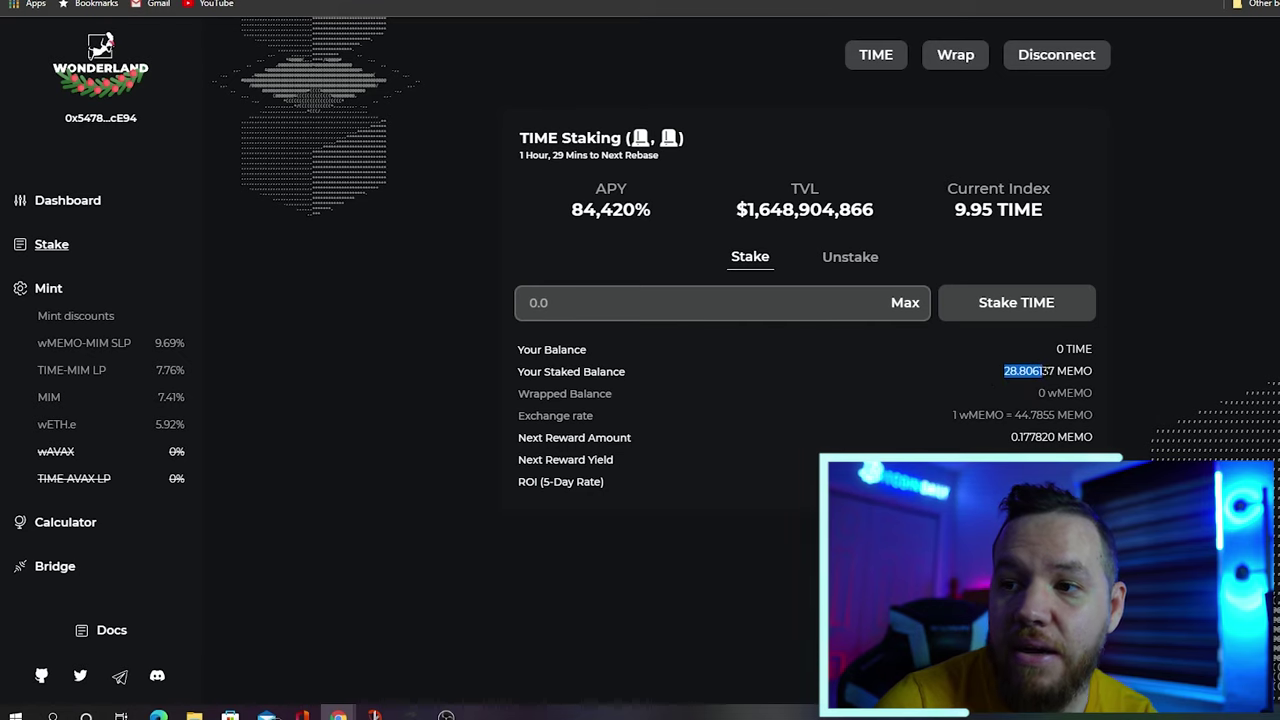
left_click(1050, 371)
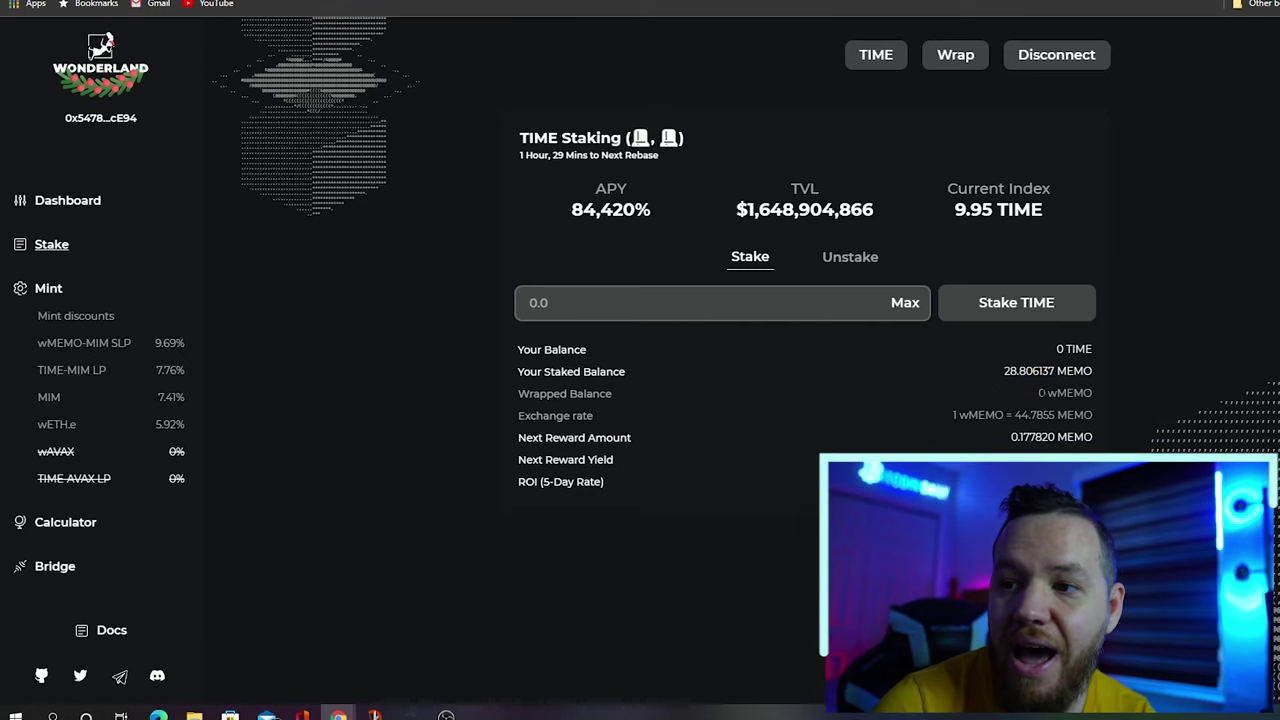
left_click_drag(1038, 393, 1093, 392)
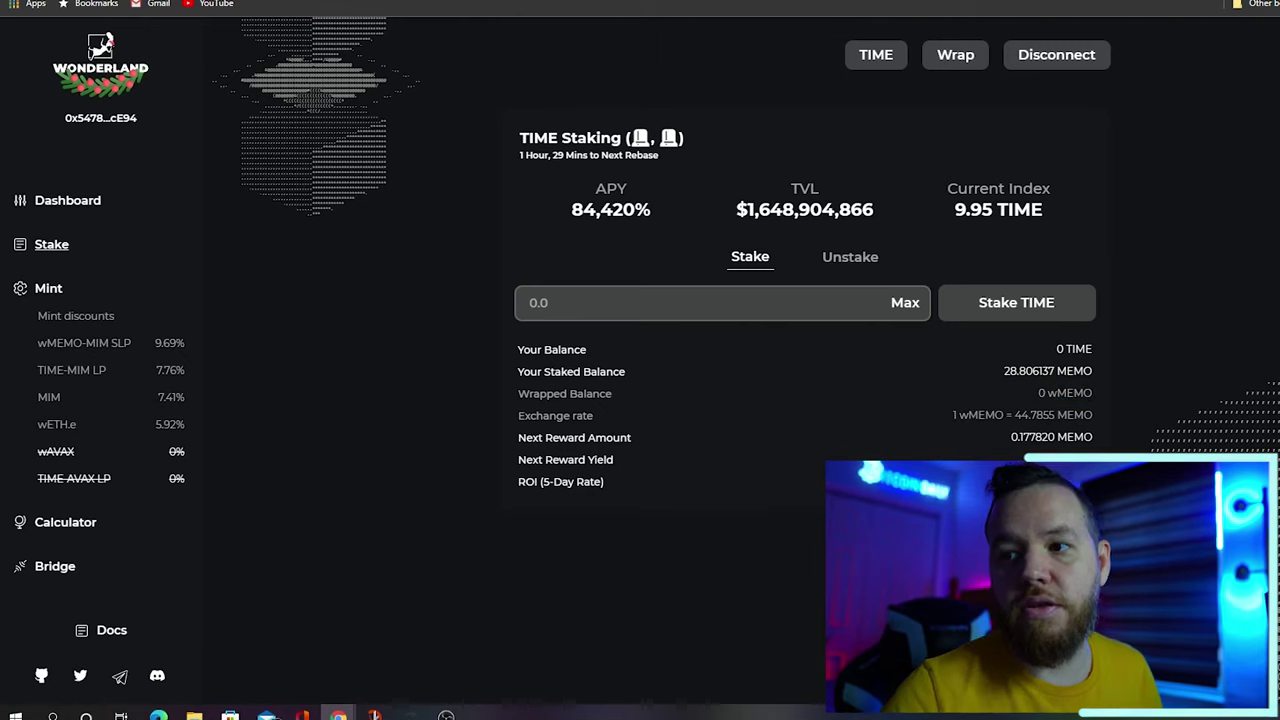
triple_click(1098, 397)
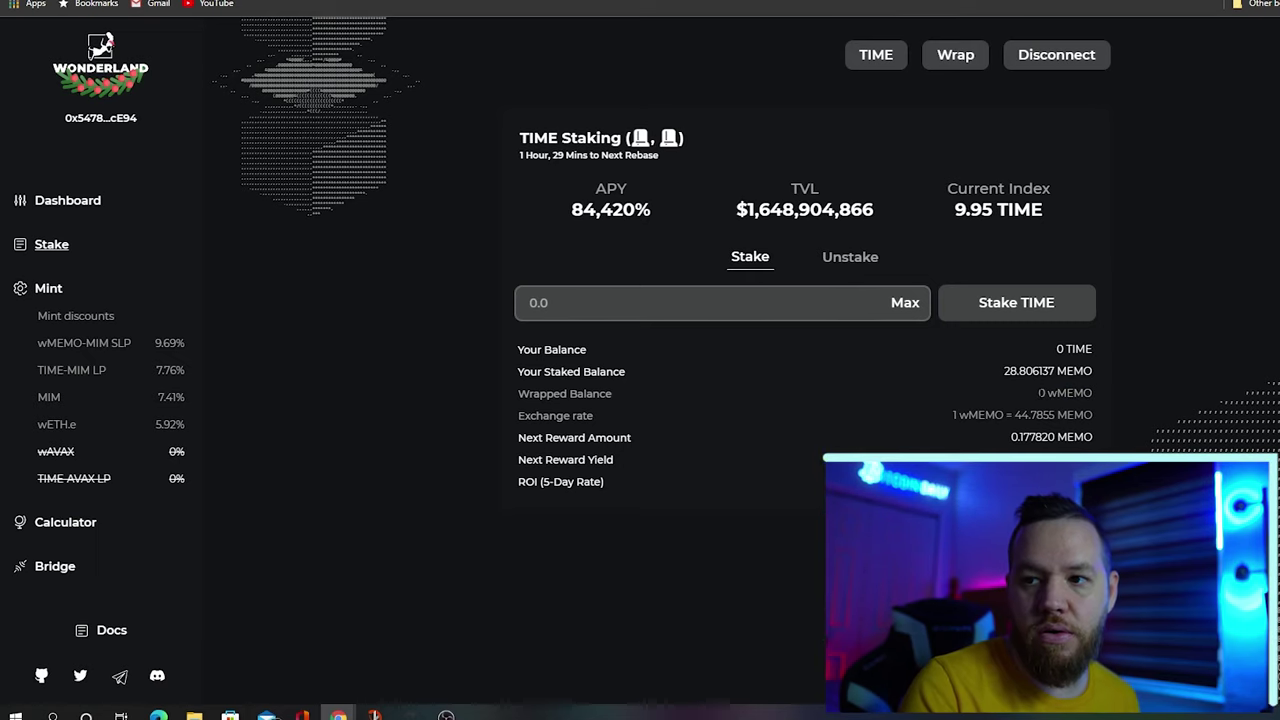
triple_click(1098, 370)
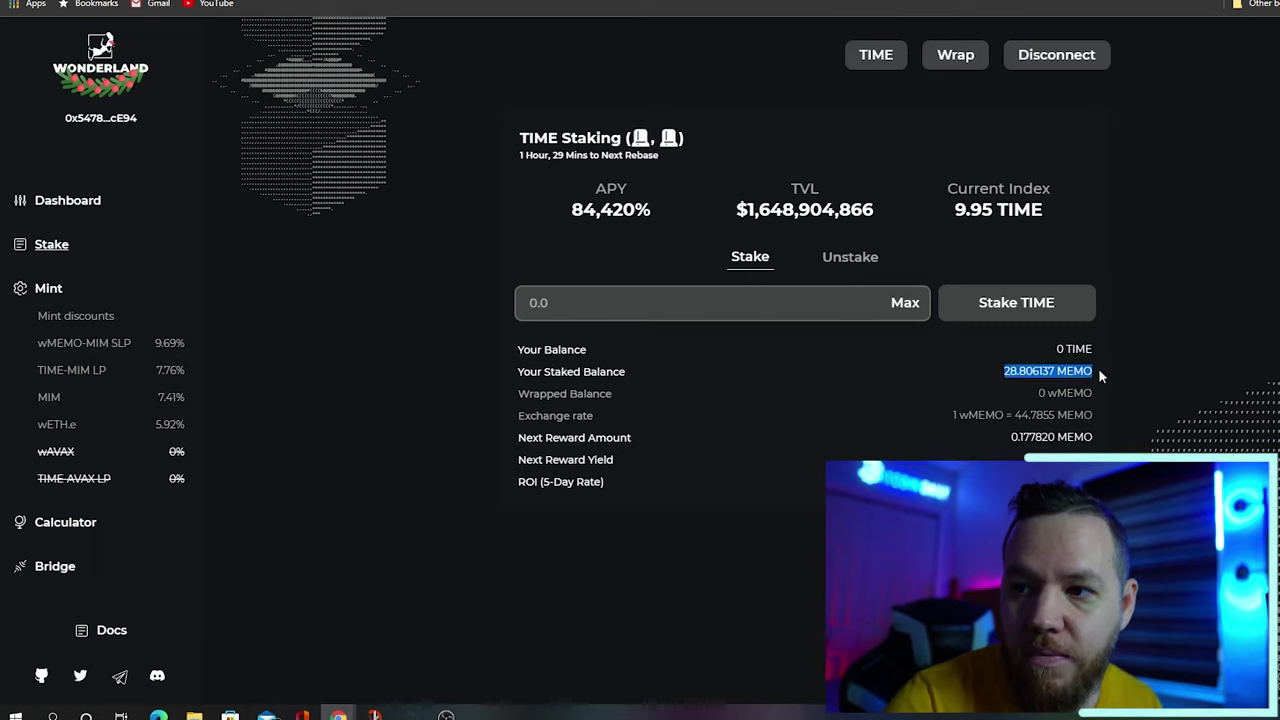
left_click(1100, 368)
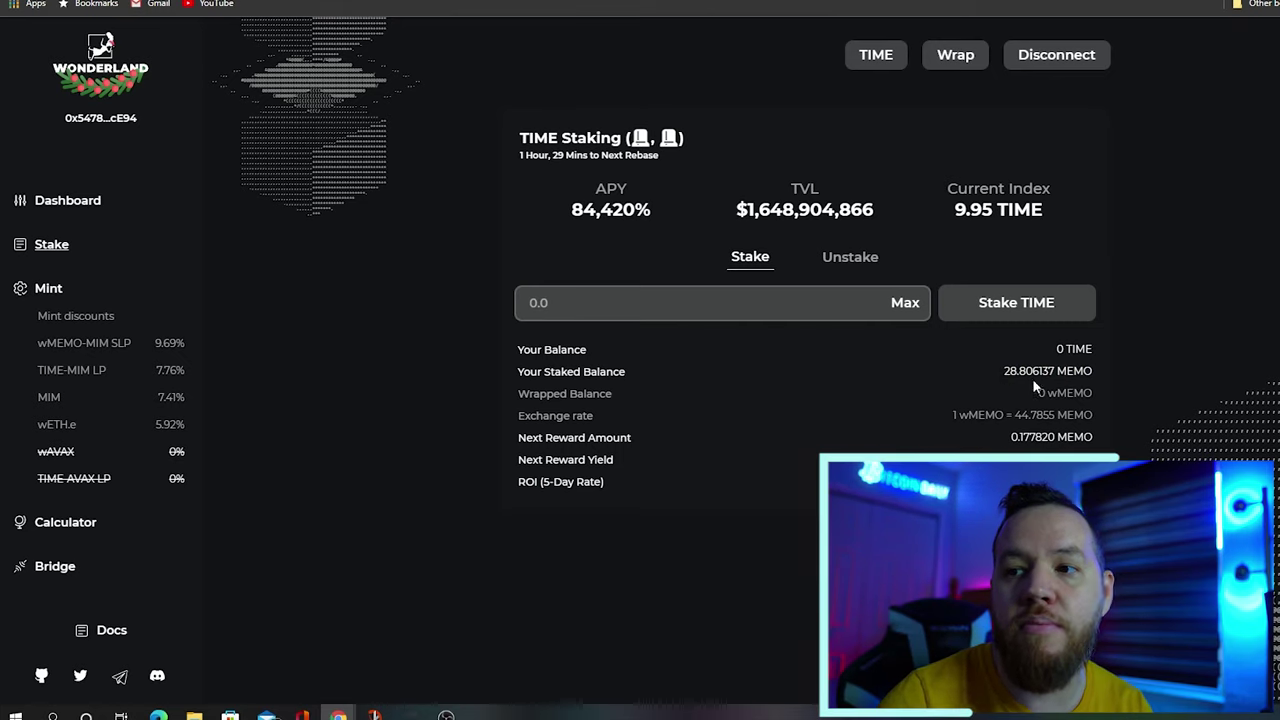
left_click_drag(1002, 371, 1096, 370)
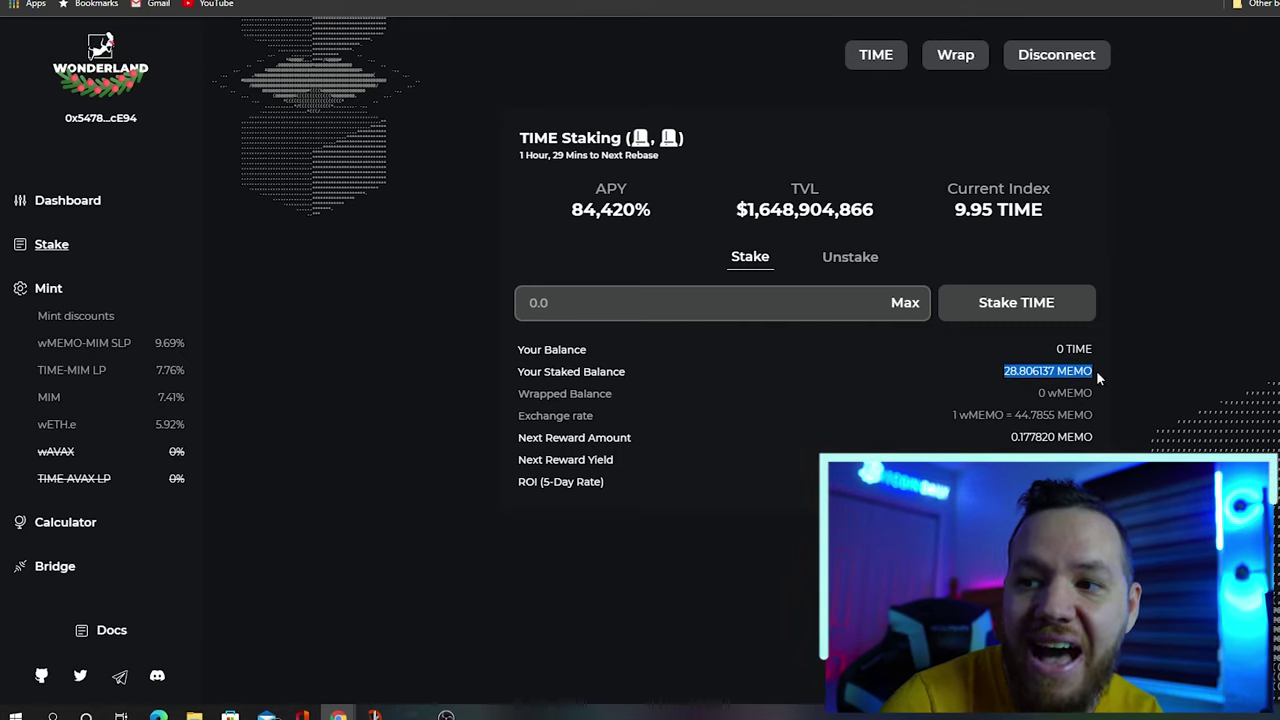
left_click(1096, 370)
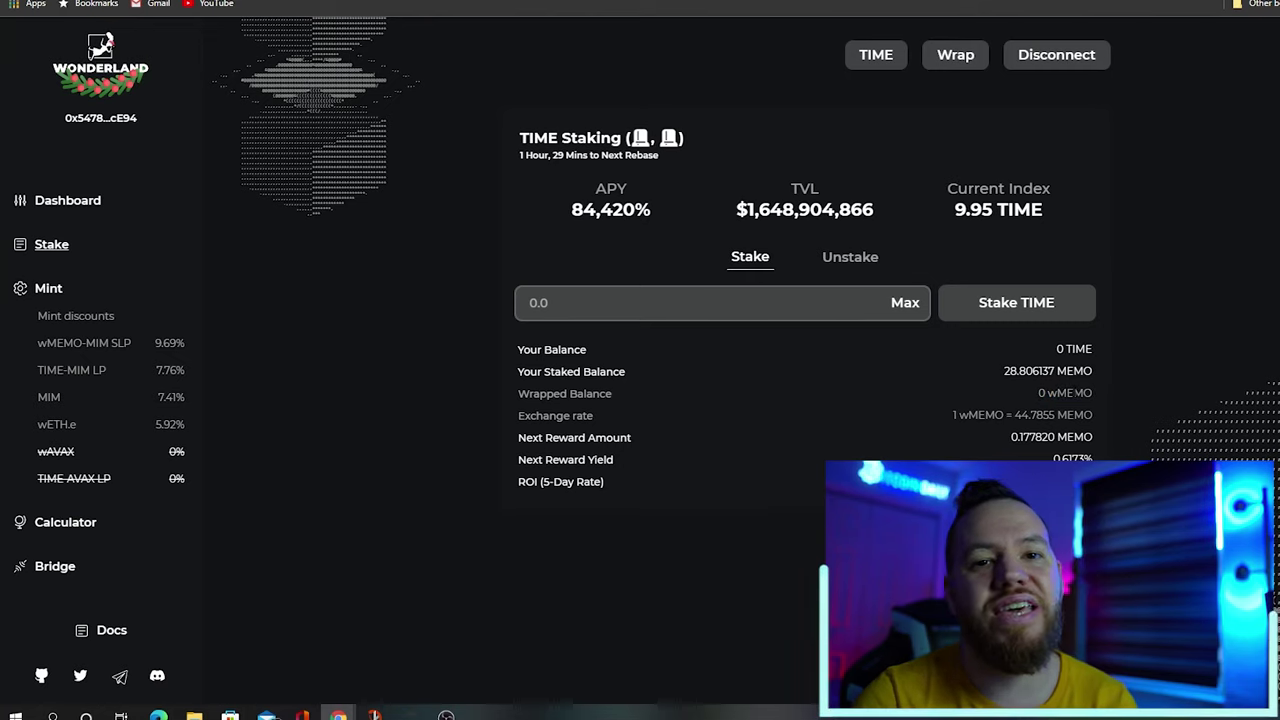
- Compare the wrapped wMEMO balance with the staked MEMO balance on the staking page
left_click_drag(1047, 393, 1037, 393)
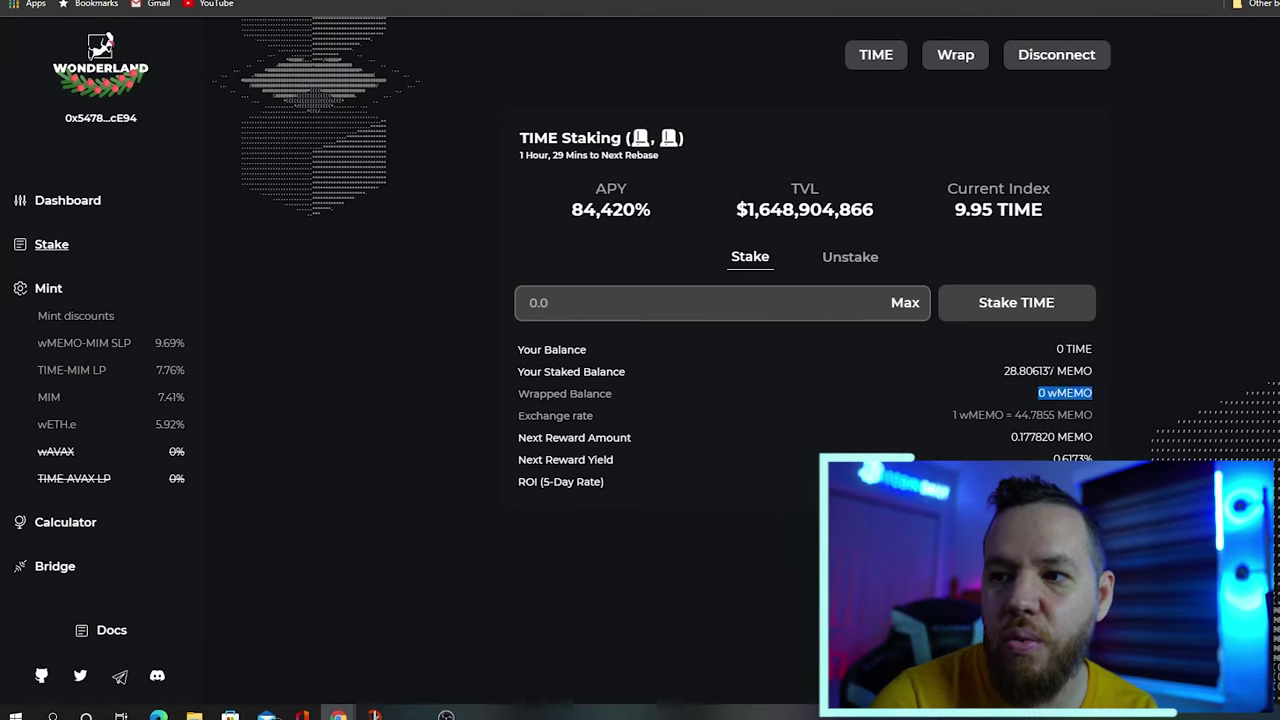
double_click(1069, 393)
left_click(1040, 393)
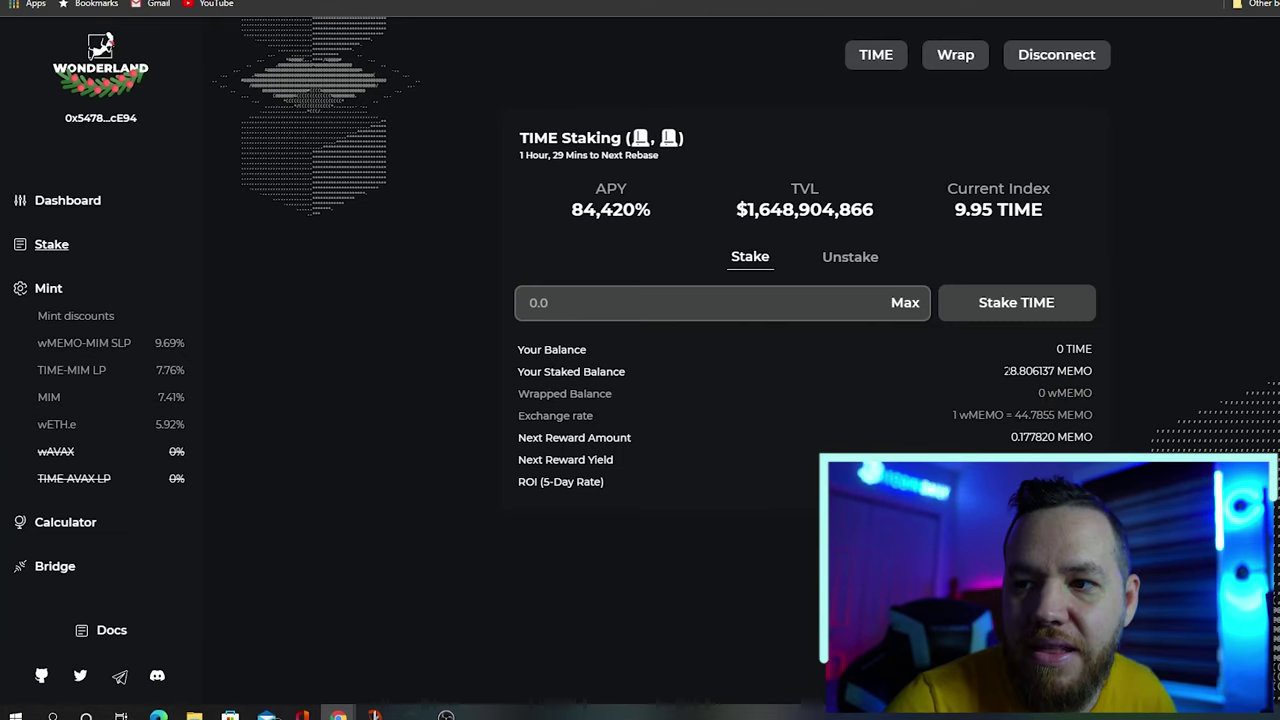
left_click_drag(1004, 371, 1054, 371)
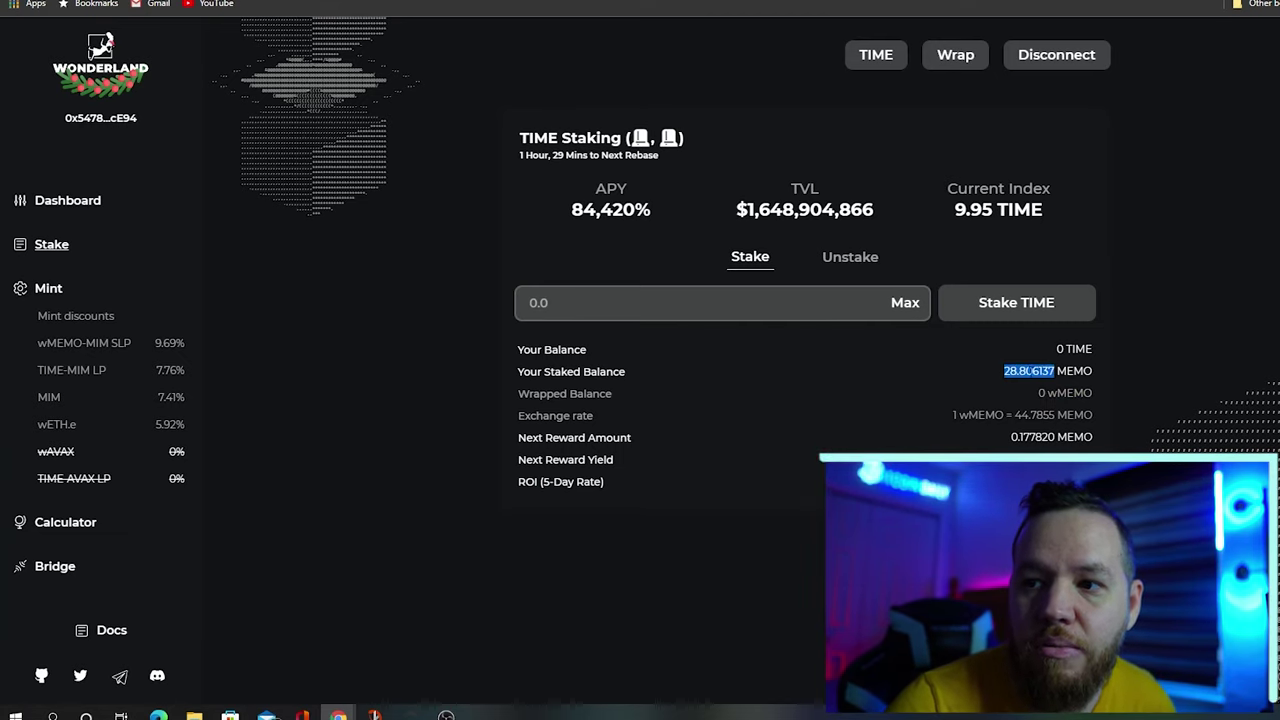
triple_click(1006, 372)
triple_click(1038, 393)
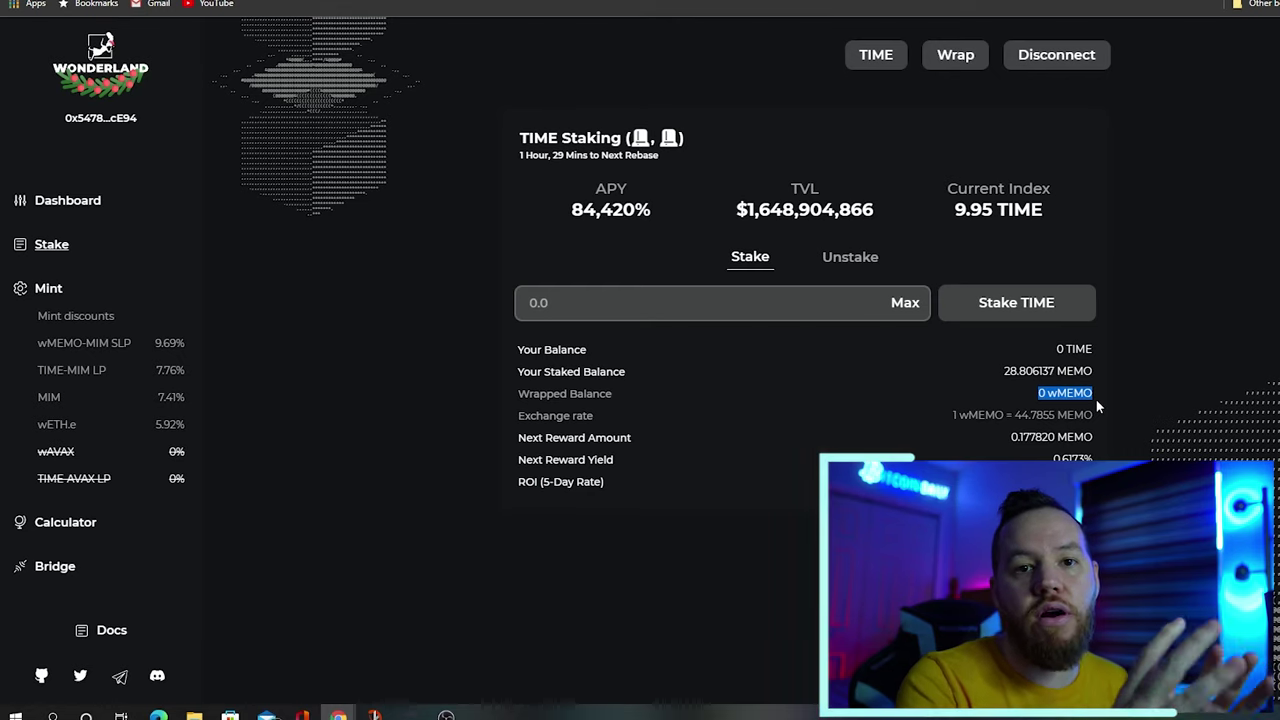
double_click(1078, 370)
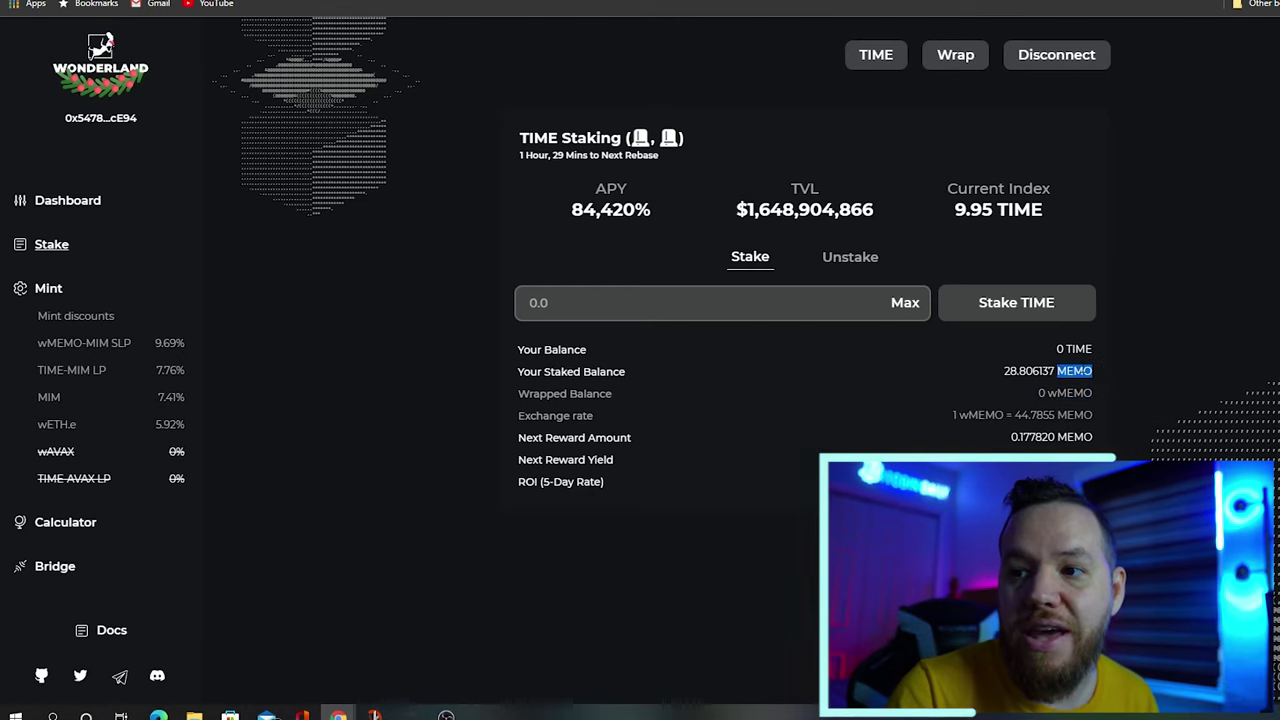
triple_click(1048, 370)
triple_click(1065, 392)
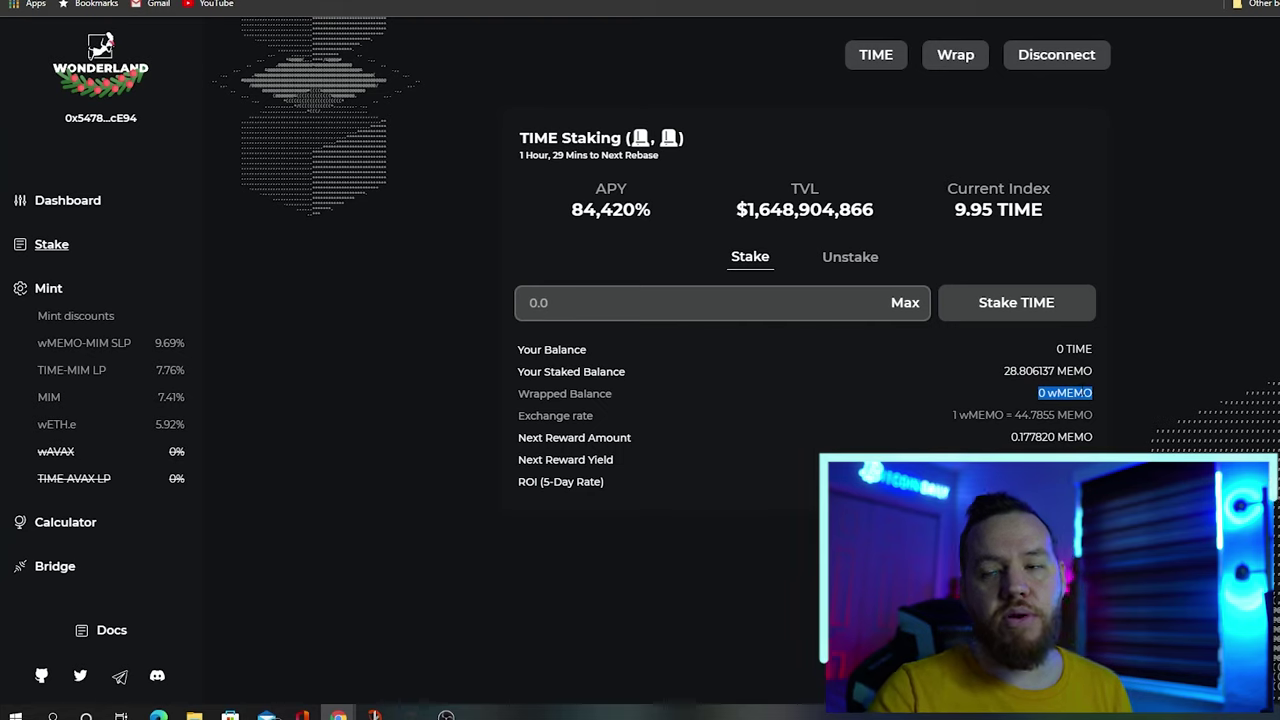
triple_click(1048, 370)
double_click(1030, 370)
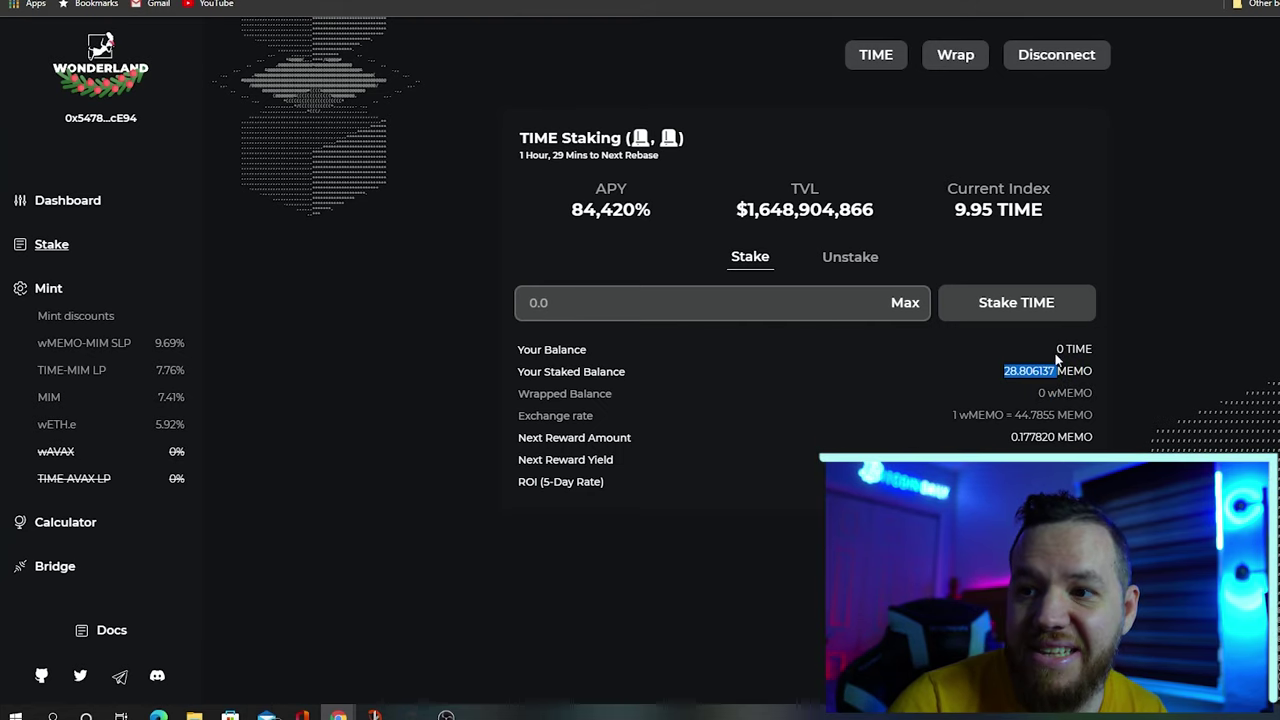
double_click(1074, 370)
left_click(1074, 370)
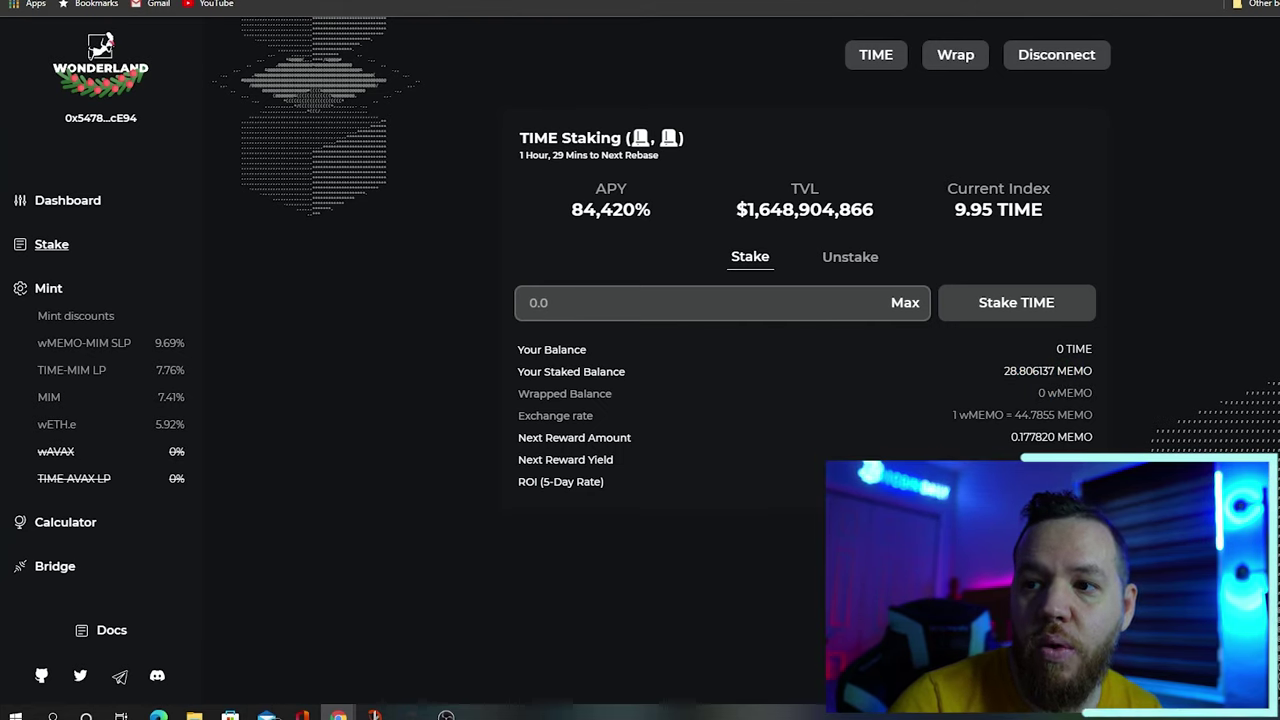
double_click(1074, 370)
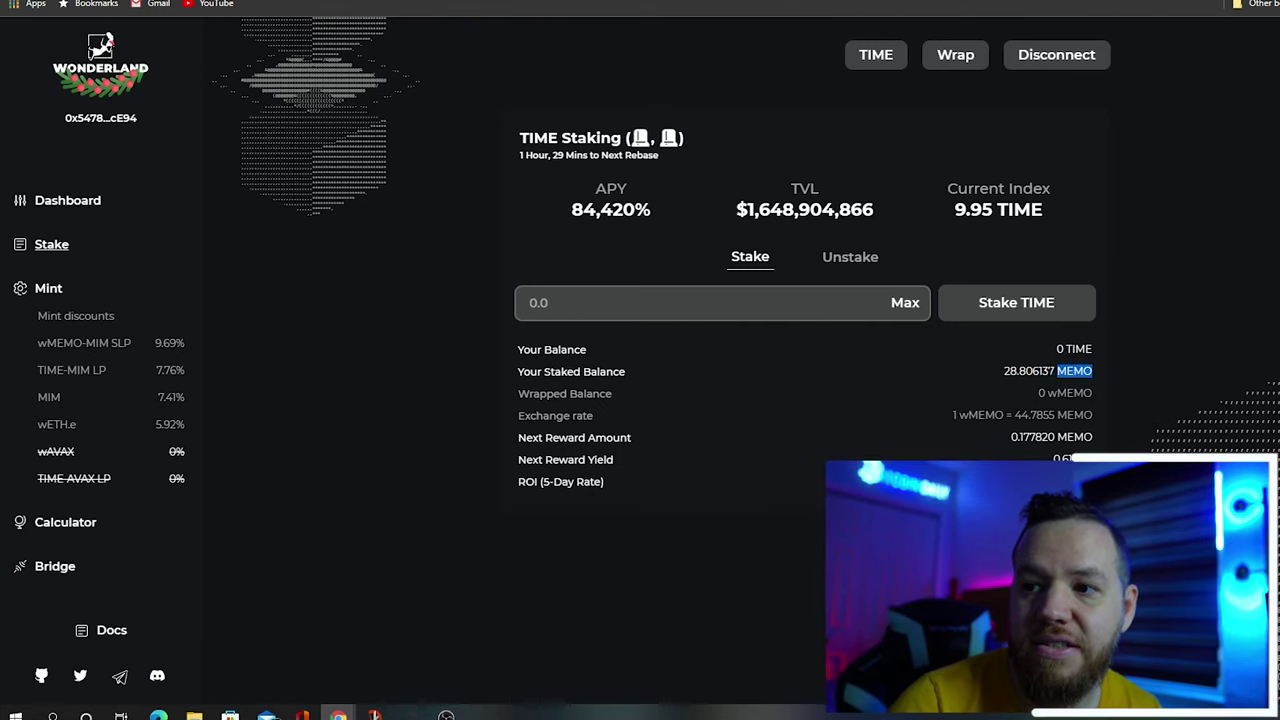
- Look at the Wrap option for MEMO and review the TIME balance alongside the staked MEMO balance
left_click(957, 59)
left_click(826, 305)
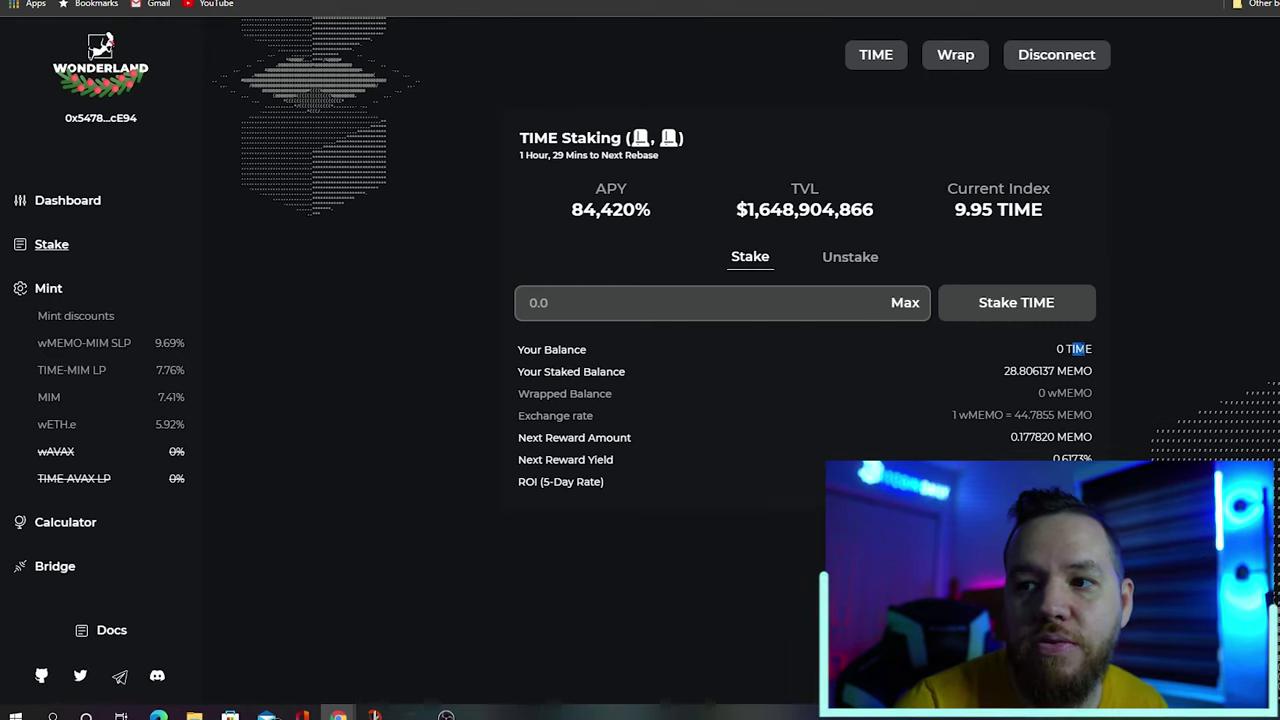
left_click_drag(1080, 348, 1004, 371)
left_click(1060, 349)
left_click(1080, 370)
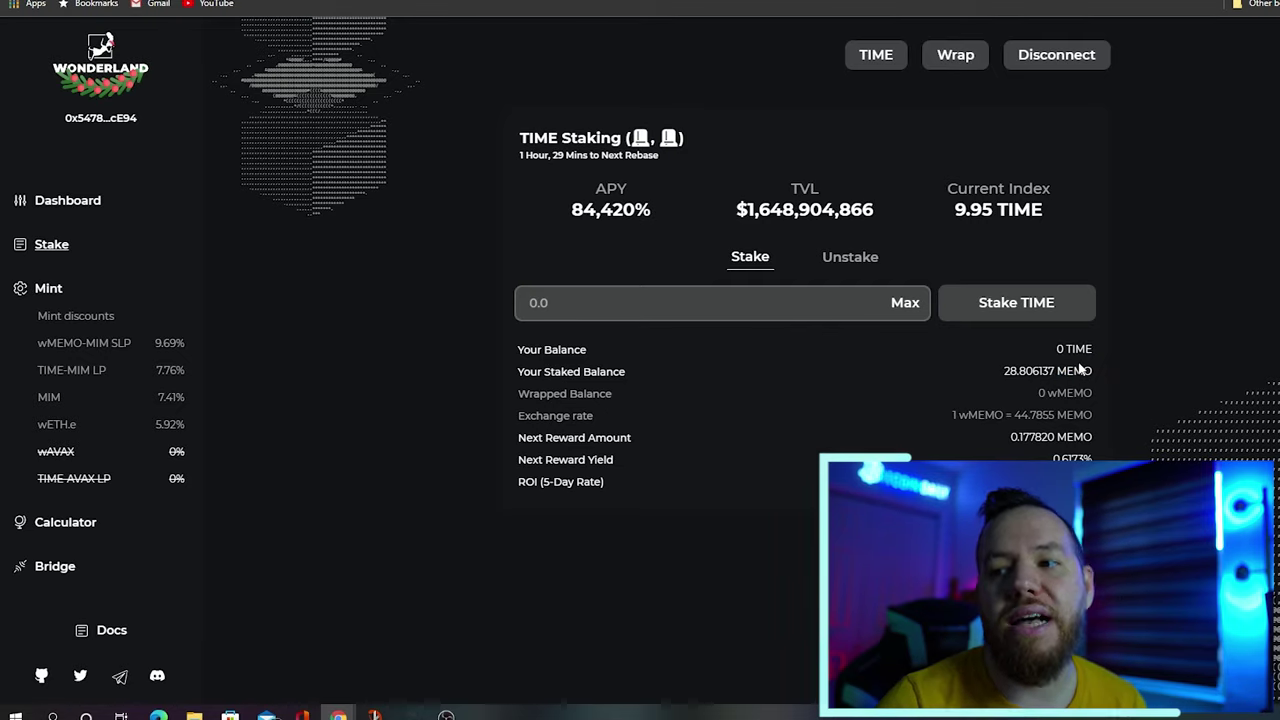